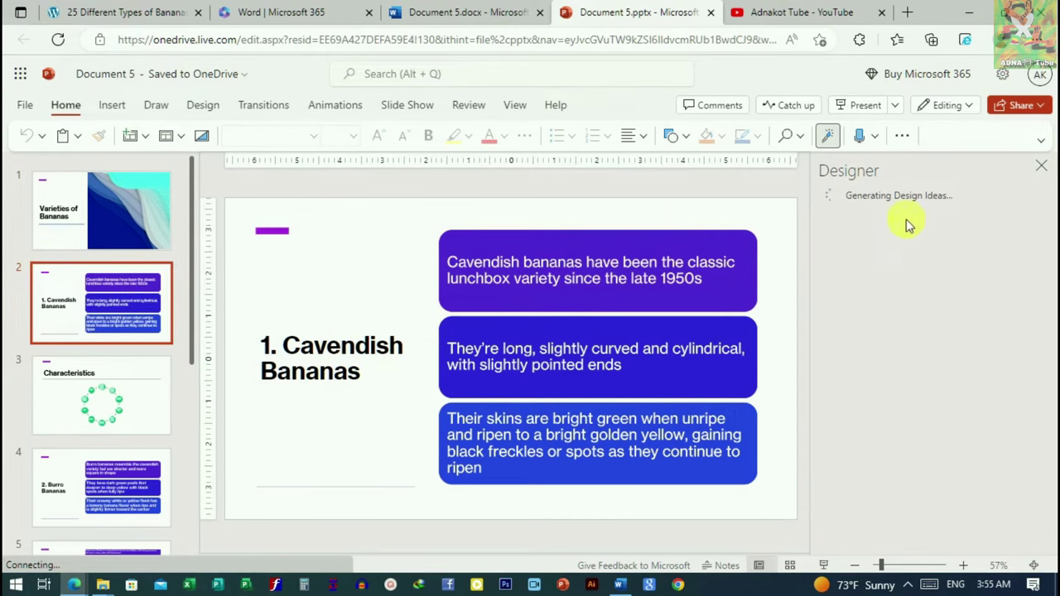
View slide 3 (Characteristics) and slide 4 (2. Burro Bananas), then switch to the '25 Different Types of Bananas' article
click(103, 408)
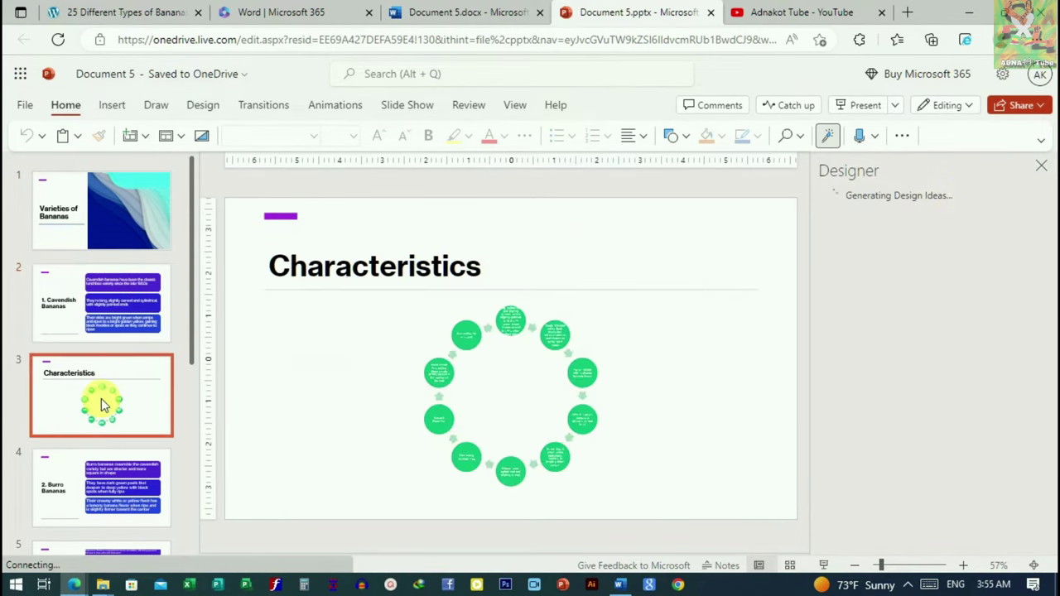
scroll(107, 414, down, 2)
click(111, 387)
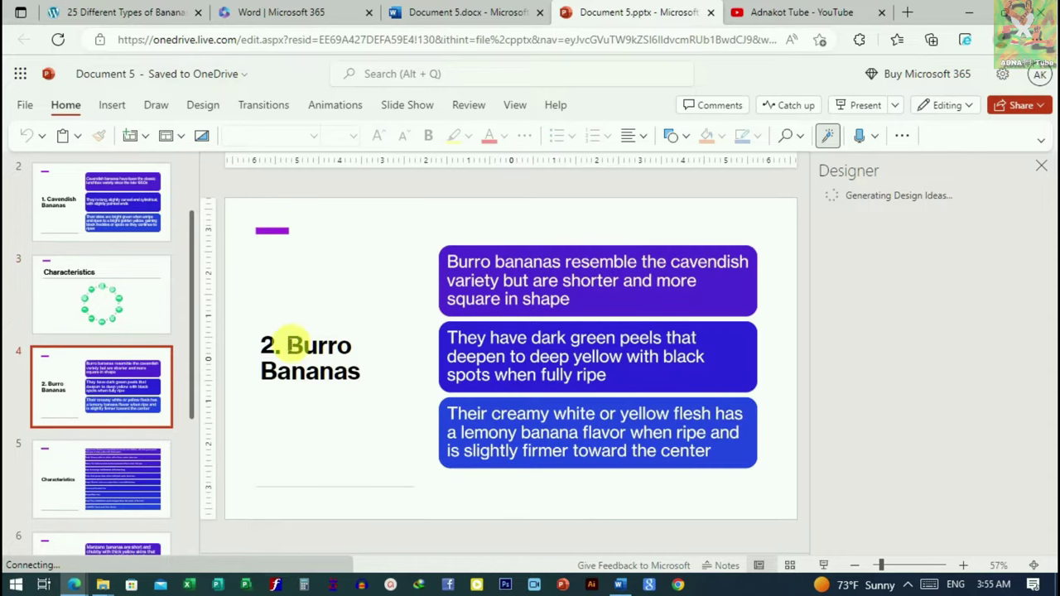
click(124, 13)
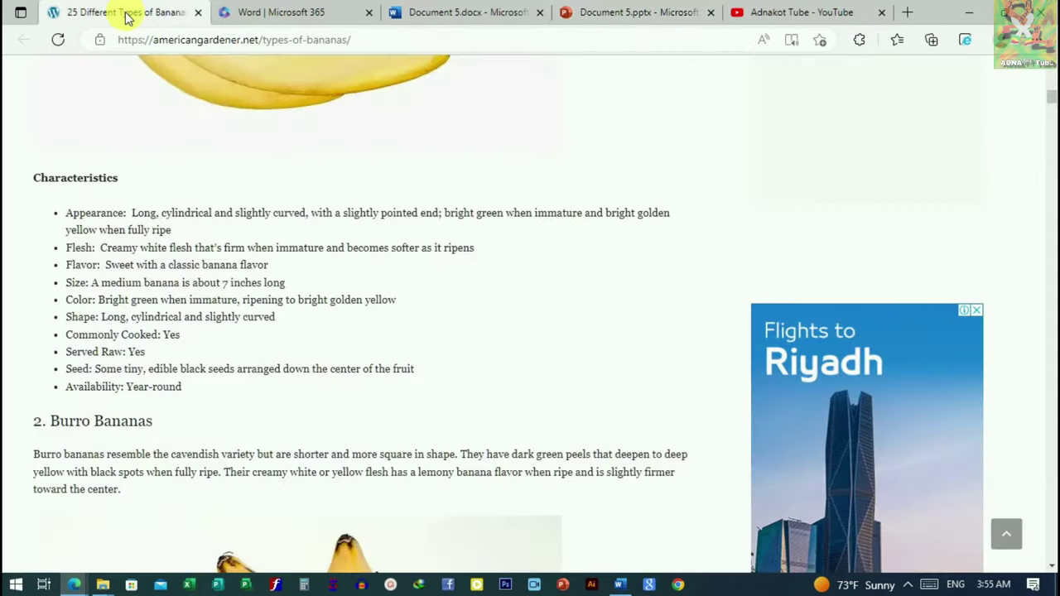
Scroll the americangardener.net article to the Manzano Bananas section, then return to the Document 5.pptx tab
scroll(240, 265, down, 3)
scroll(244, 289, down, 5)
scroll(252, 302, down, 3)
scroll(263, 282, down, 2)
scroll(198, 281, down, 3)
scroll(154, 288, down, 4)
scroll(166, 290, down, 2)
scroll(169, 290, down, 2)
scroll(169, 286, up, 3)
scroll(168, 282, up, 1)
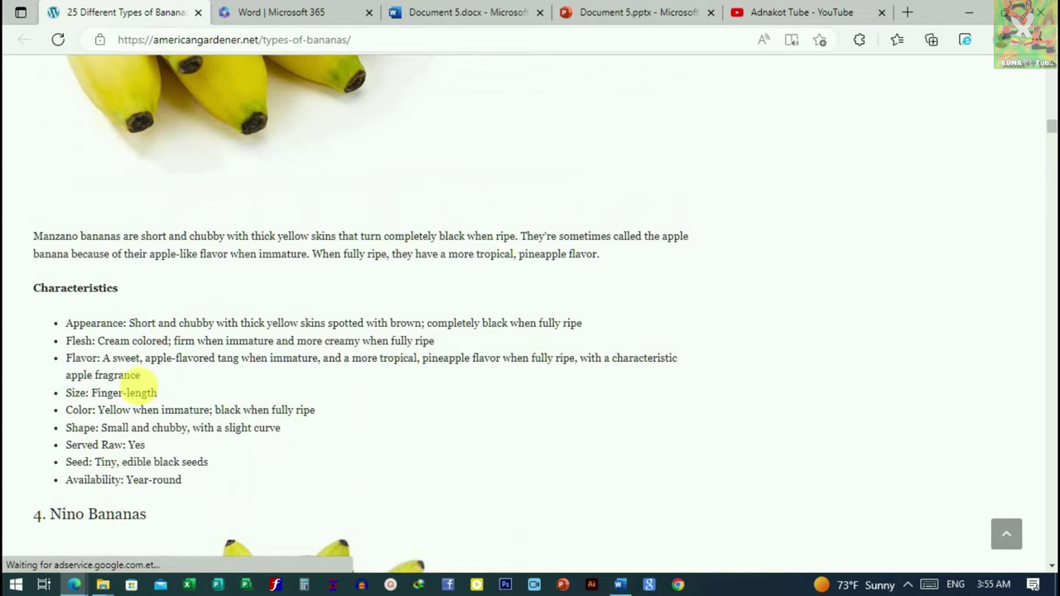
click(654, 19)
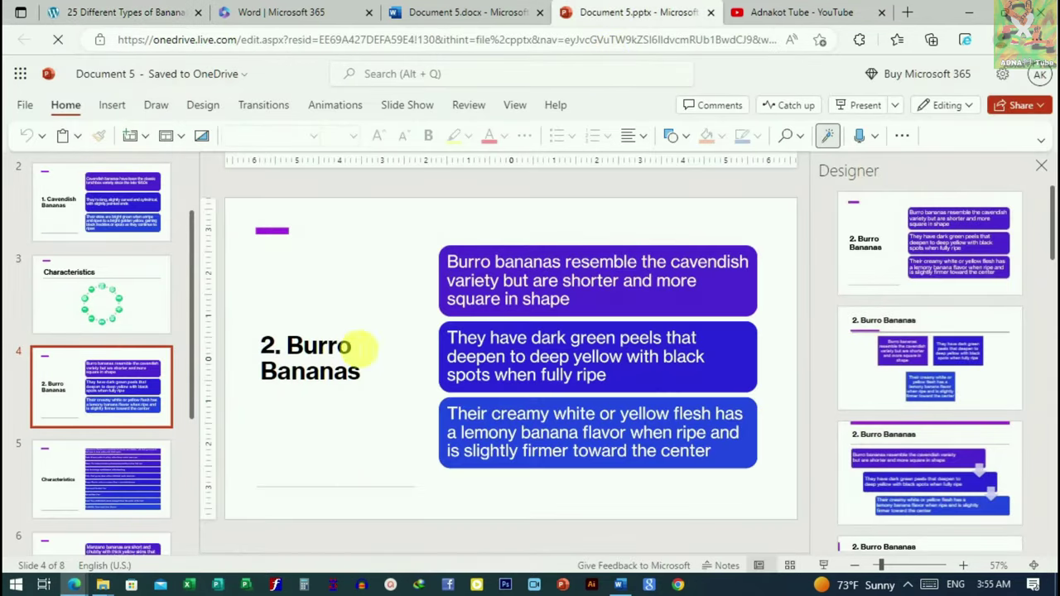
Show slide 5 with its Characteristics list, then move to another browser tab
click(137, 435)
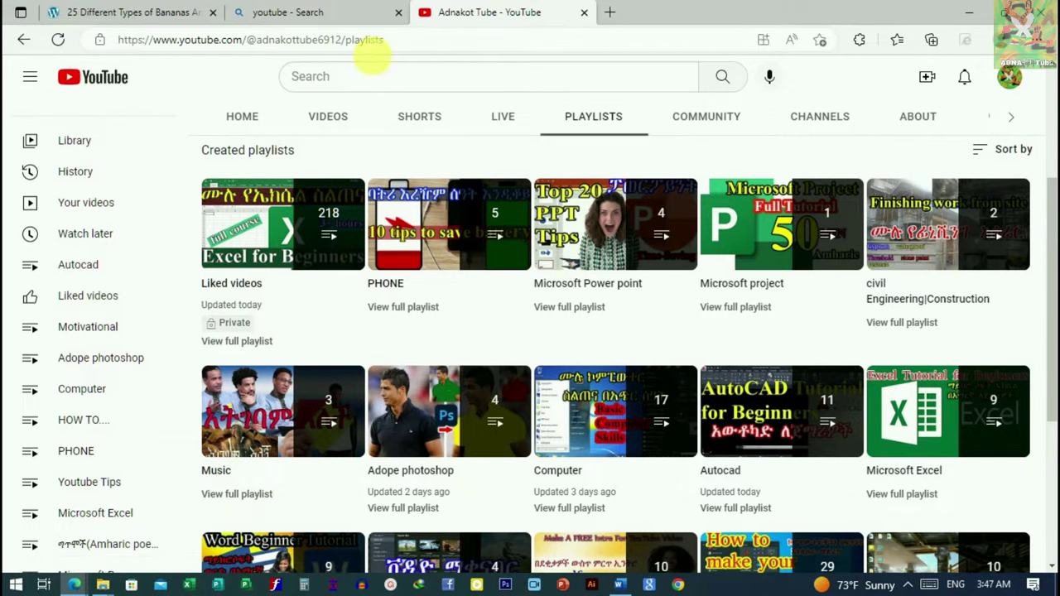
click(323, 13)
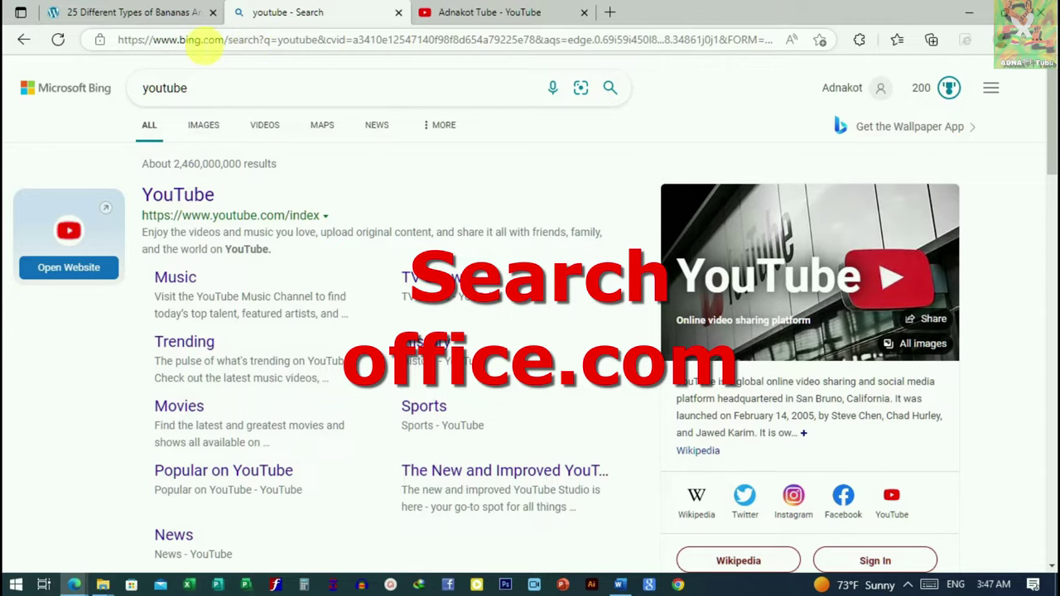
Select the browser address bar to enter a new web address
click(171, 42)
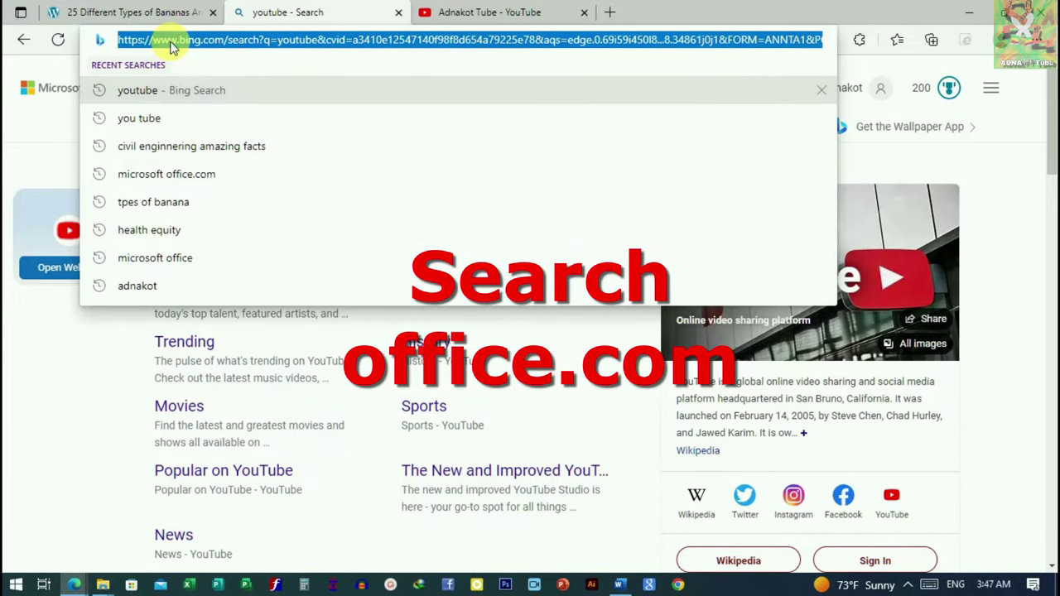
Go to office.com by typing 'of' and accepting the address bar autocomplete
text(of)
key(Return)
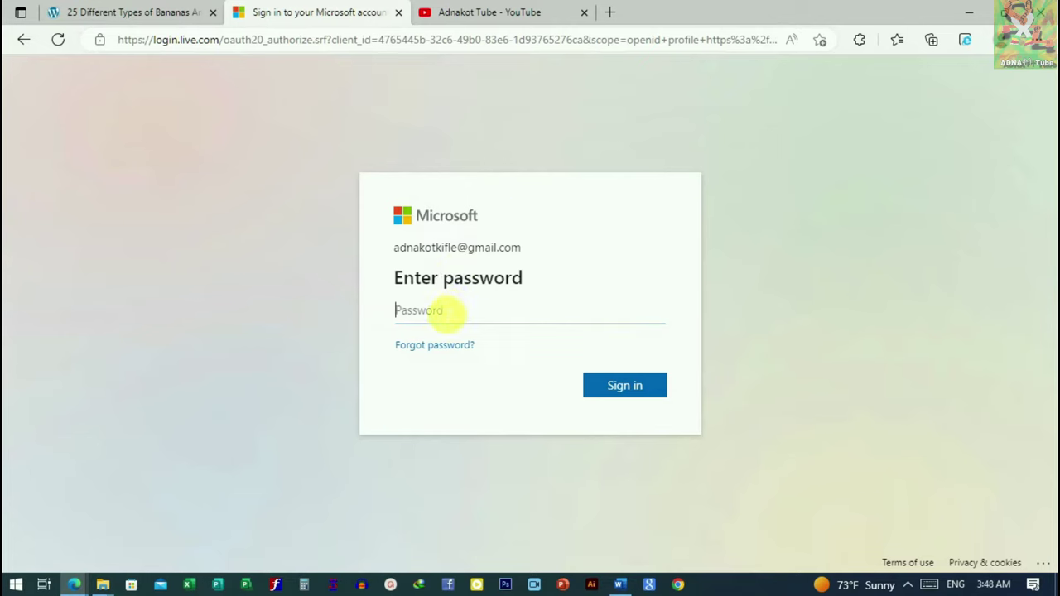
Paste the account password, sign in, and answer No to 'Stay signed in?'
key(ctrl+v)
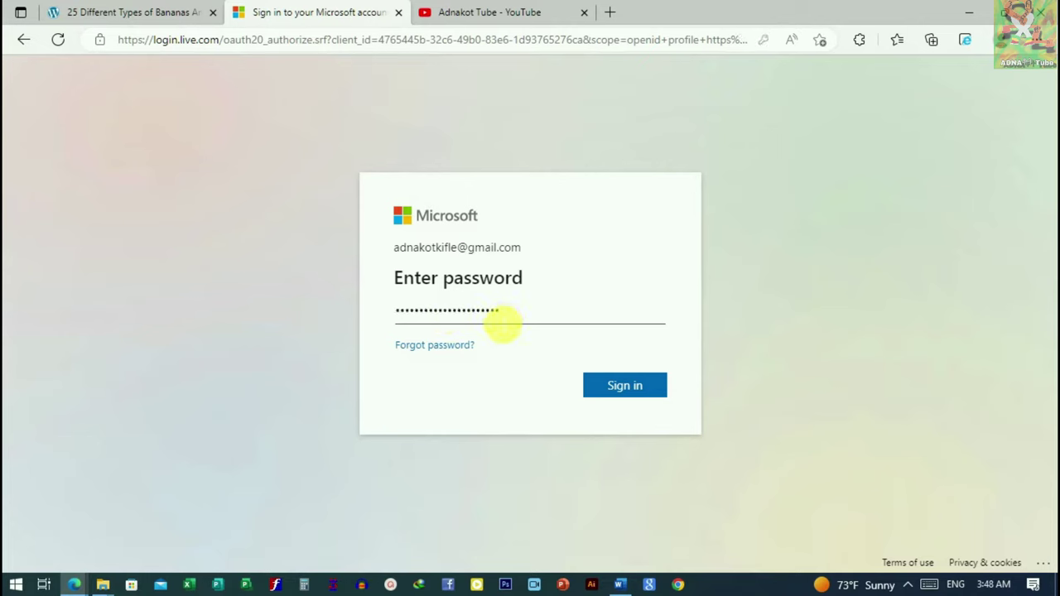
click(634, 393)
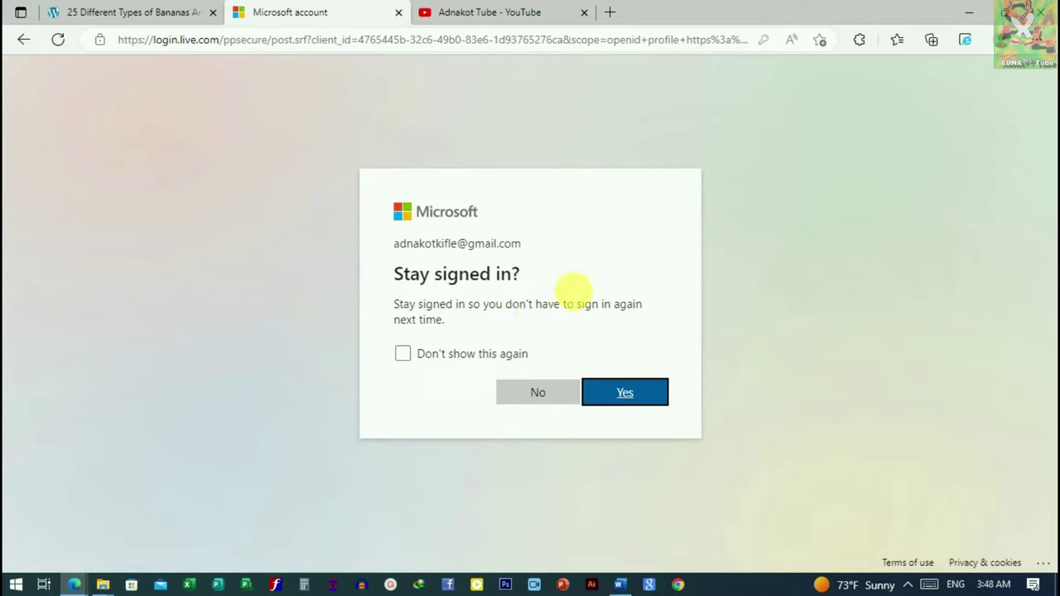
click(546, 396)
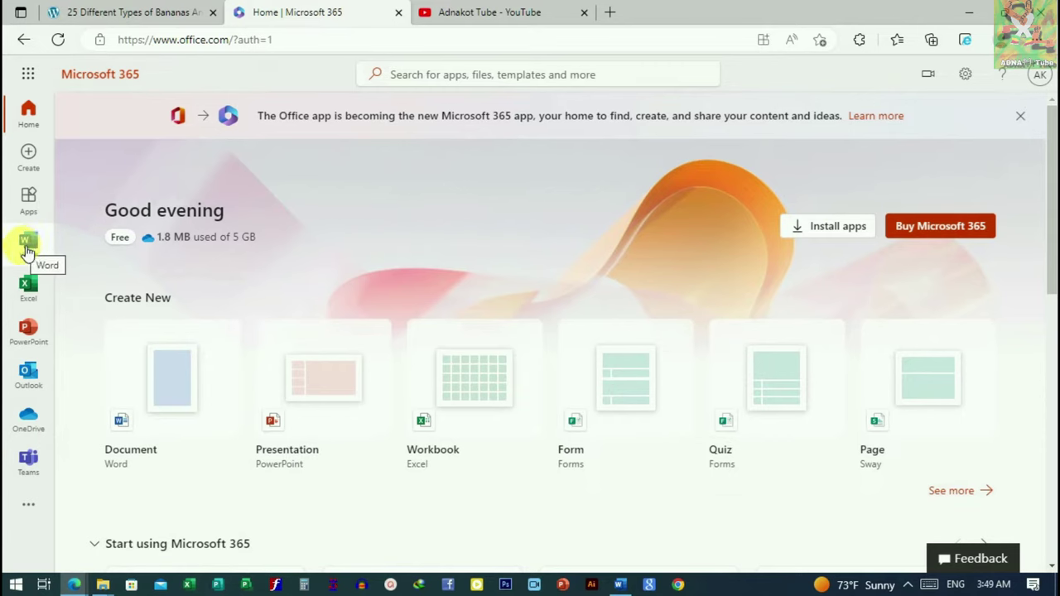
Open Word from the Microsoft 365 sidebar and create a new blank document, Document 5
click(29, 249)
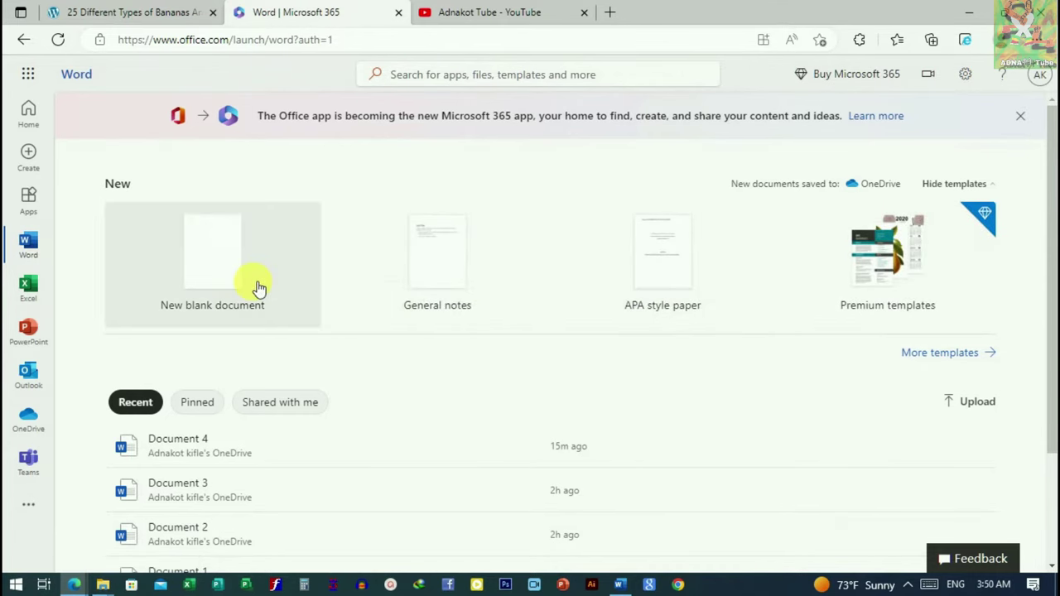
scroll(253, 386, down, 2)
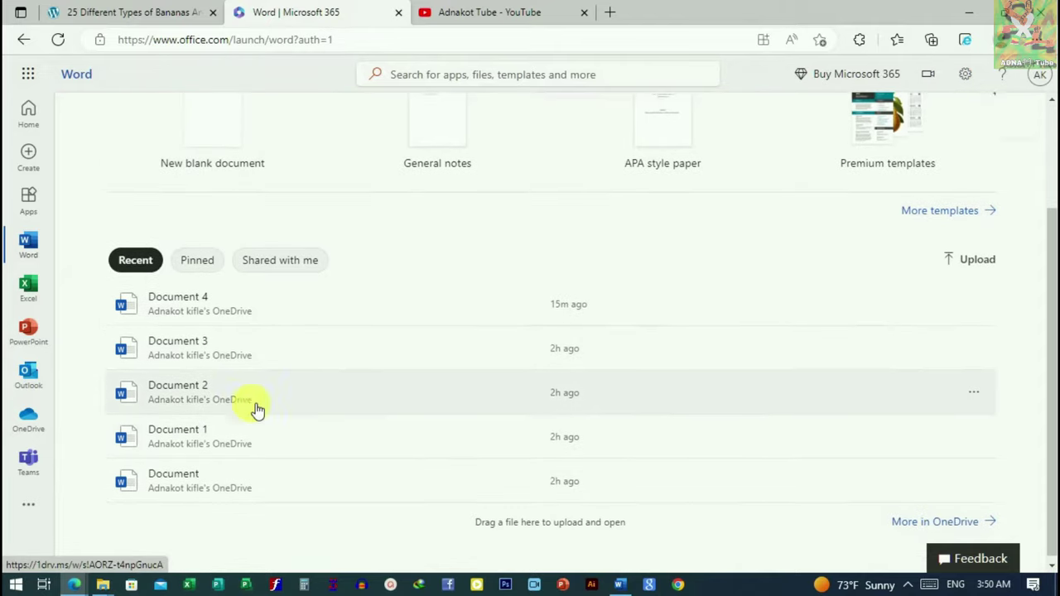
scroll(241, 373, up, 2)
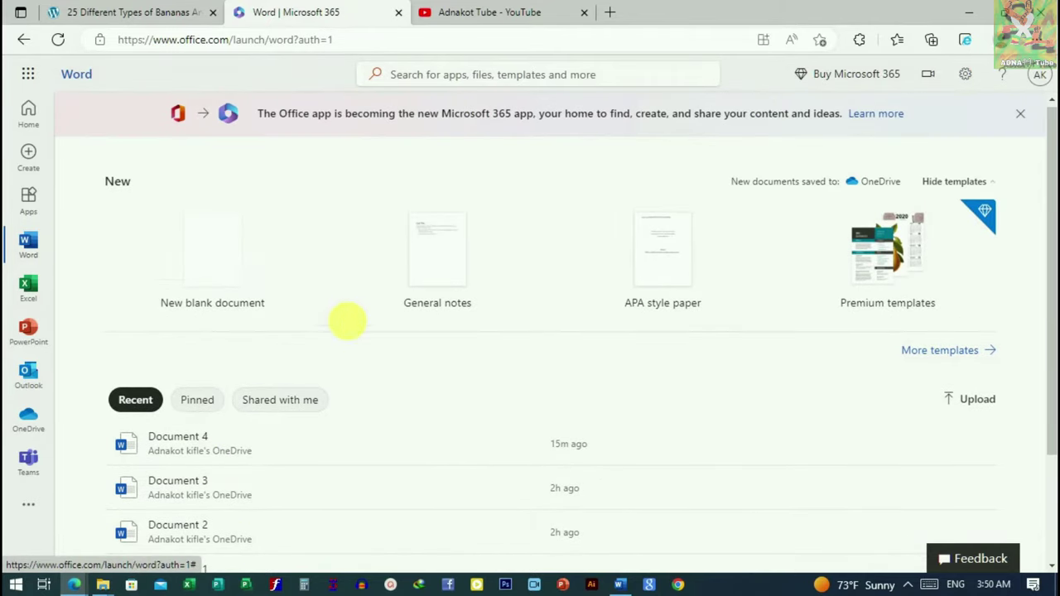
click(221, 263)
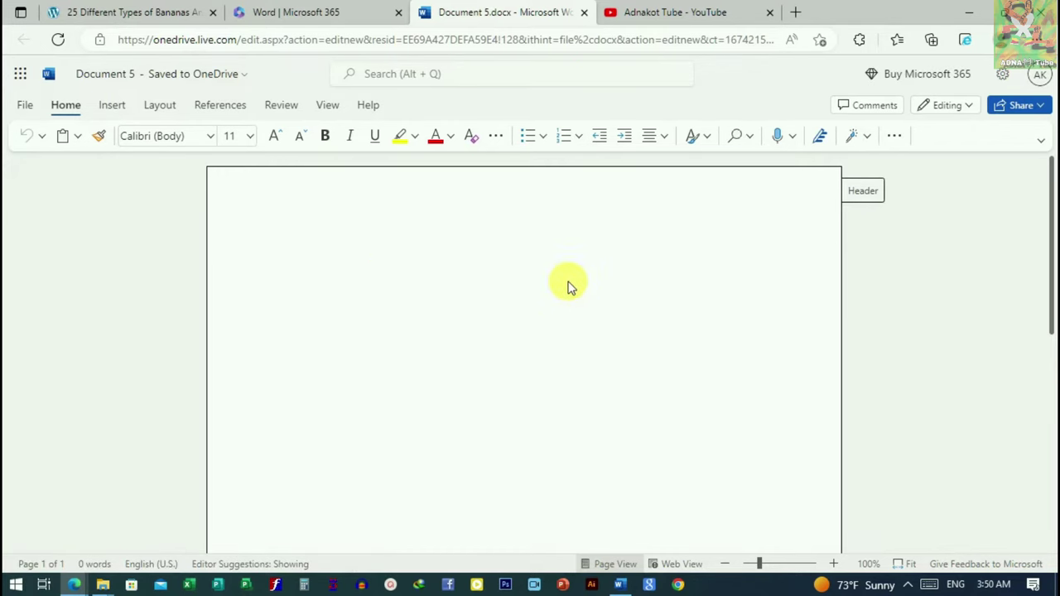
click(120, 13)
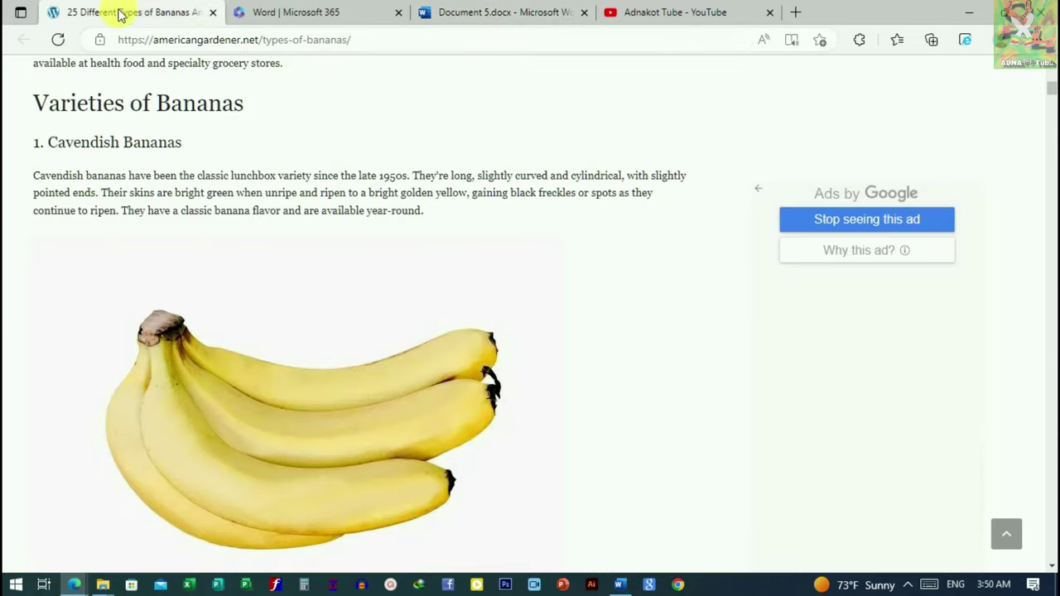
scroll(383, 250, up, 2)
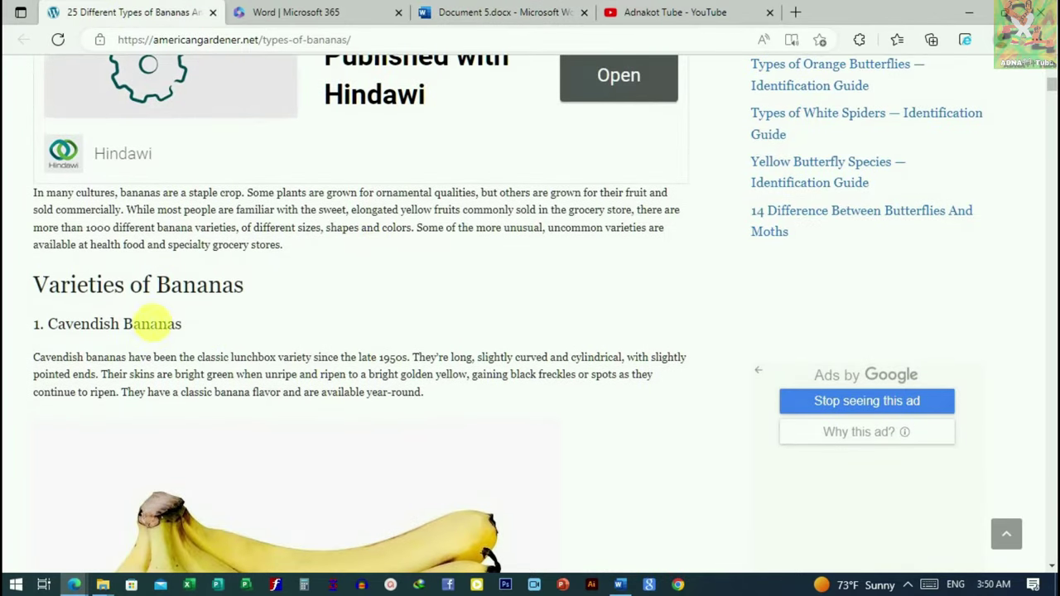
scroll(332, 315, up, 3)
scroll(356, 321, up, 3)
scroll(347, 331, down, 4)
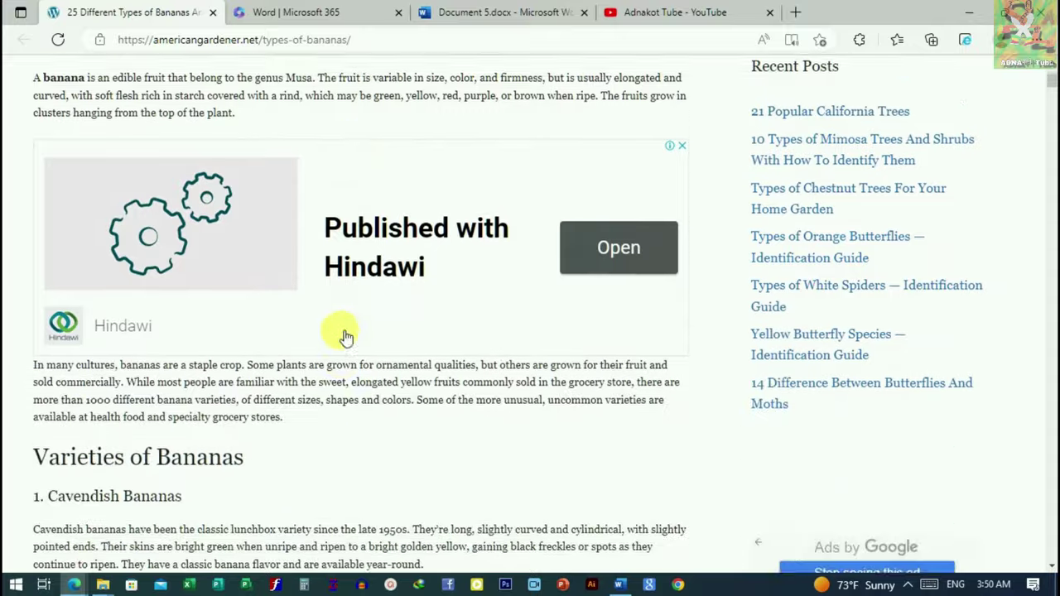
scroll(365, 344, down, 3)
scroll(348, 331, down, 3)
scroll(335, 325, down, 4)
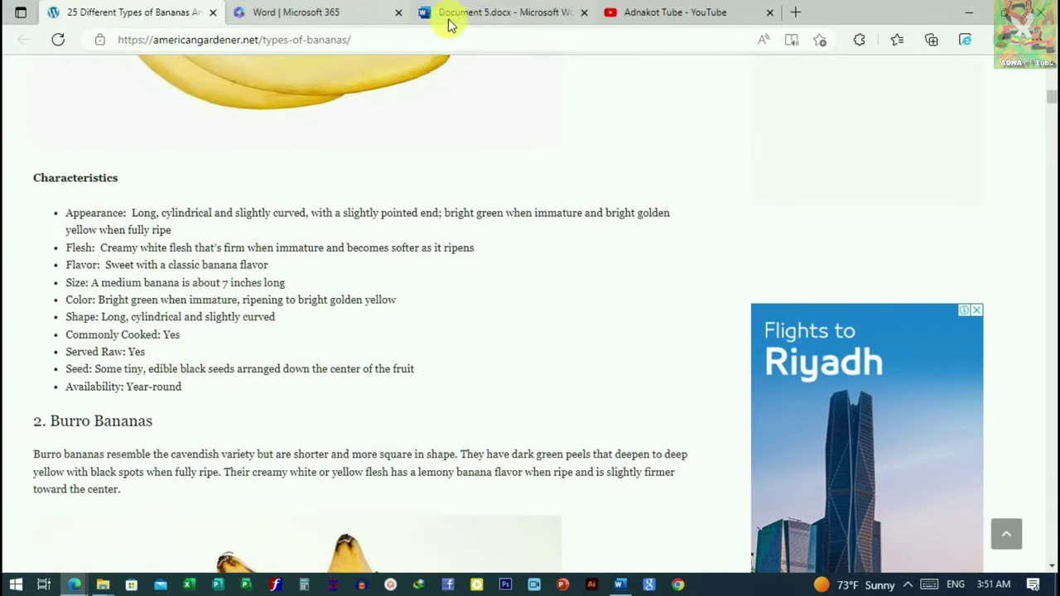
click(499, 17)
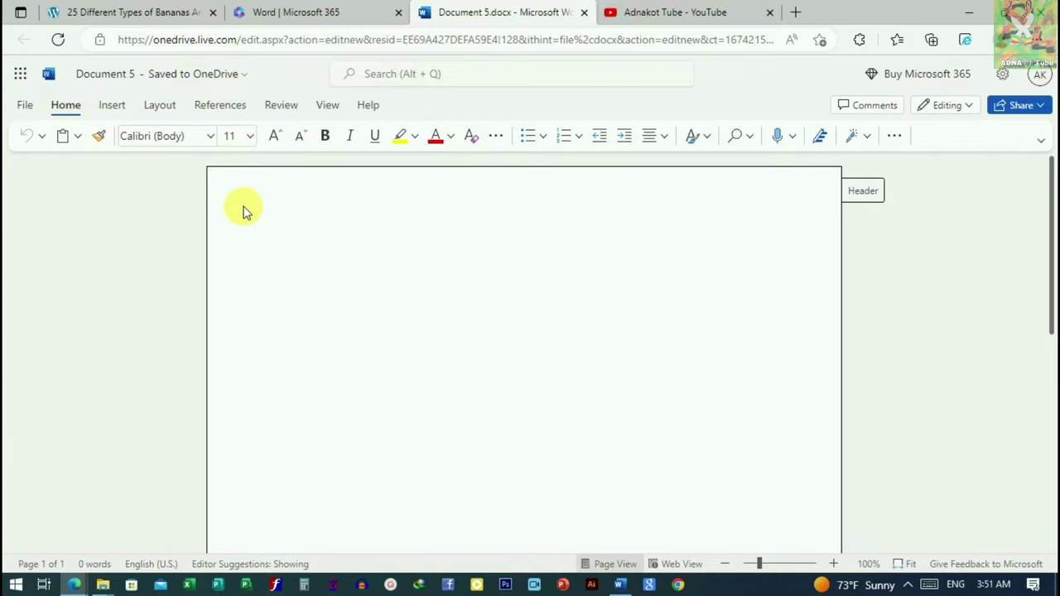
click(620, 585)
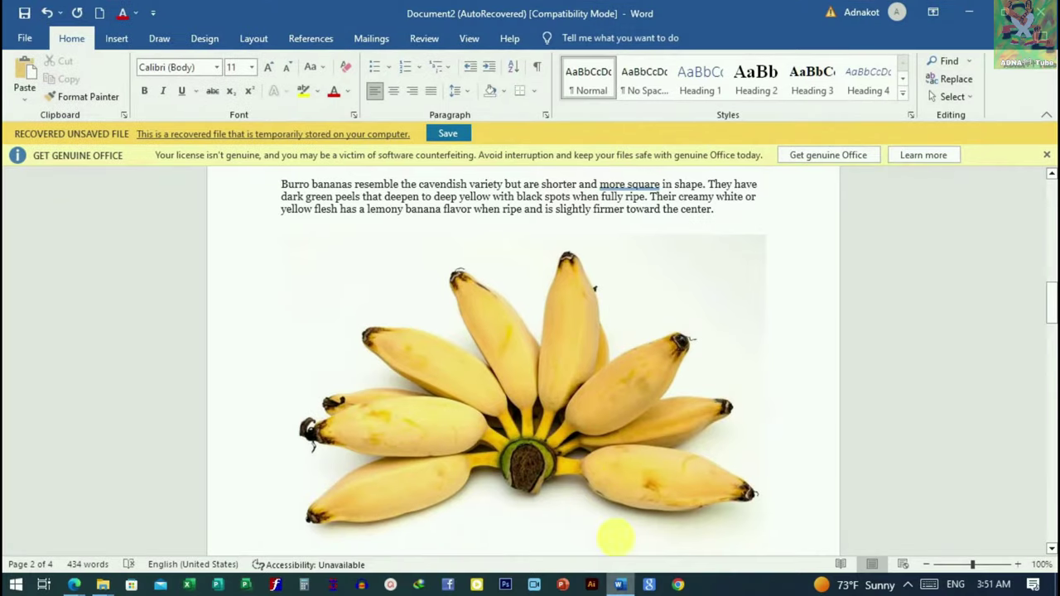
click(969, 12)
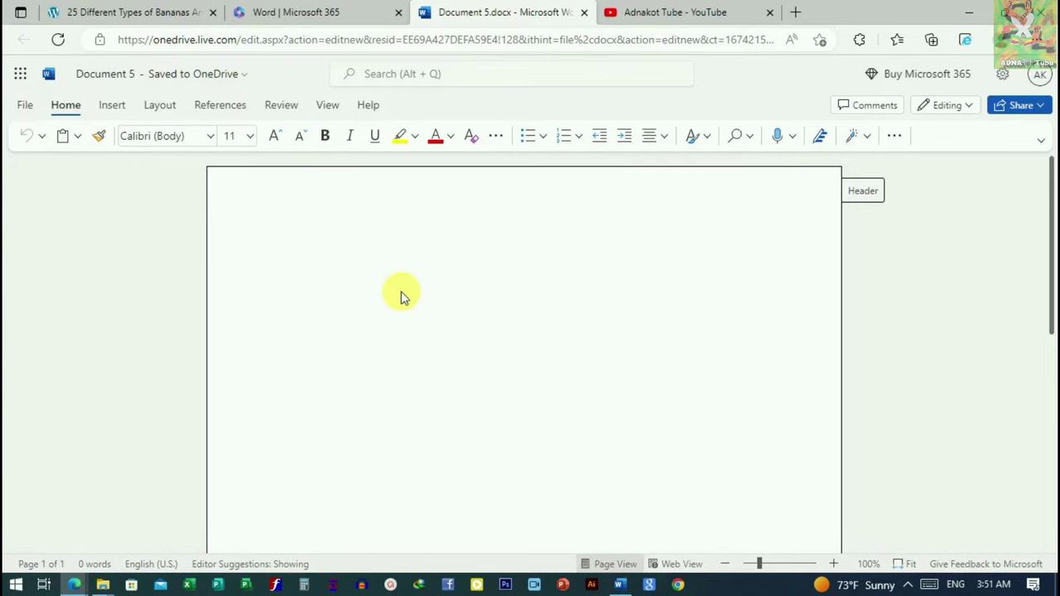
Paste the banana article into Document 5 and scroll back to its top
key(ctrl+v)
scroll(484, 321, up, 3)
scroll(485, 322, up, 3)
scroll(485, 322, up, 2)
scroll(485, 322, up, 2)
scroll(485, 321, up, 3)
scroll(484, 321, up, 3)
scroll(487, 323, up, 1)
scroll(489, 325, up, 2)
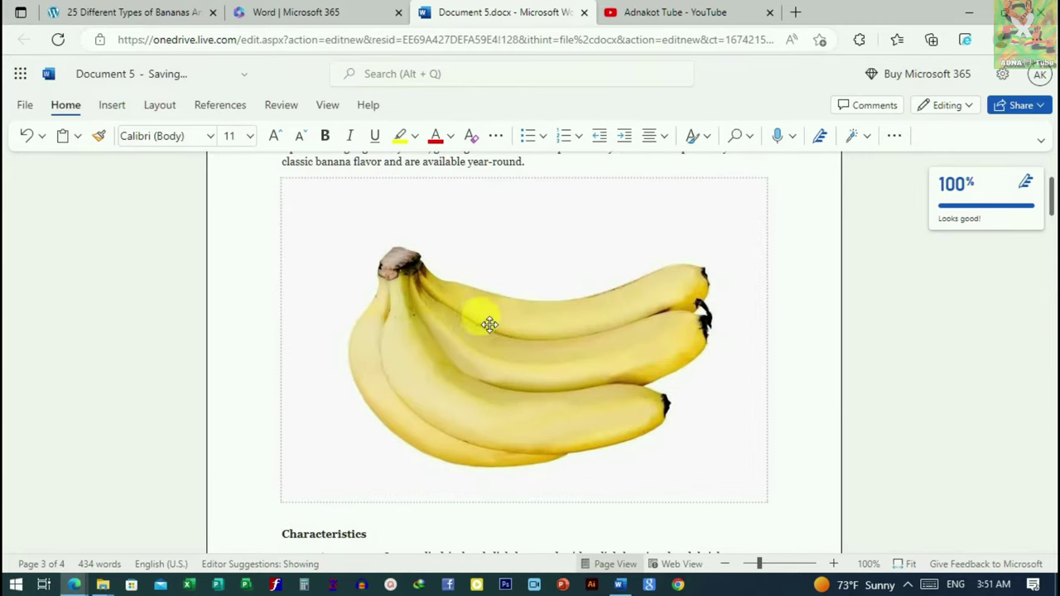
scroll(490, 325, up, 2)
scroll(497, 330, up, 2)
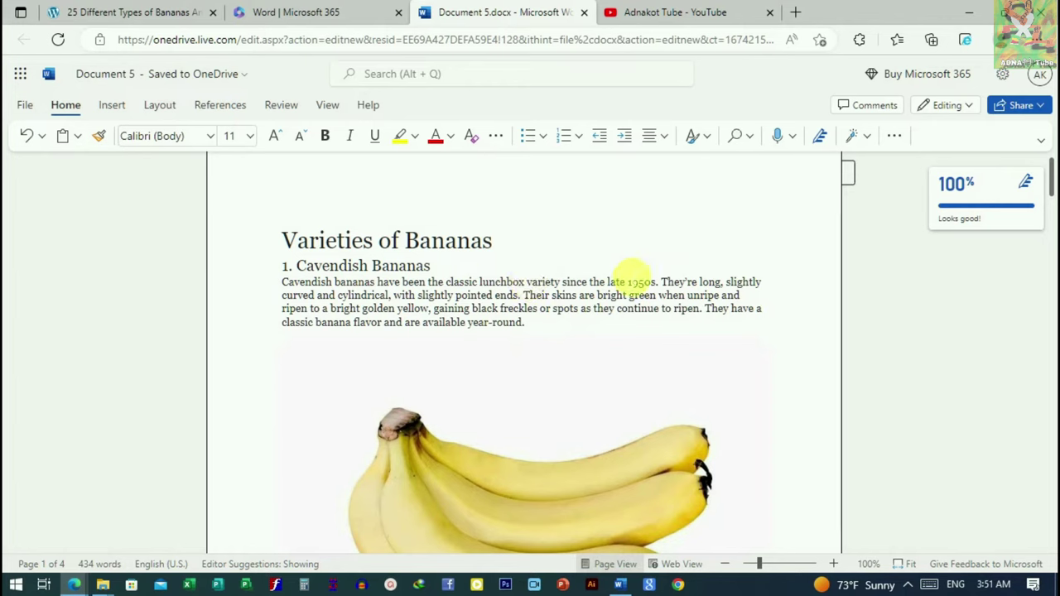
scroll(544, 300, down, 1)
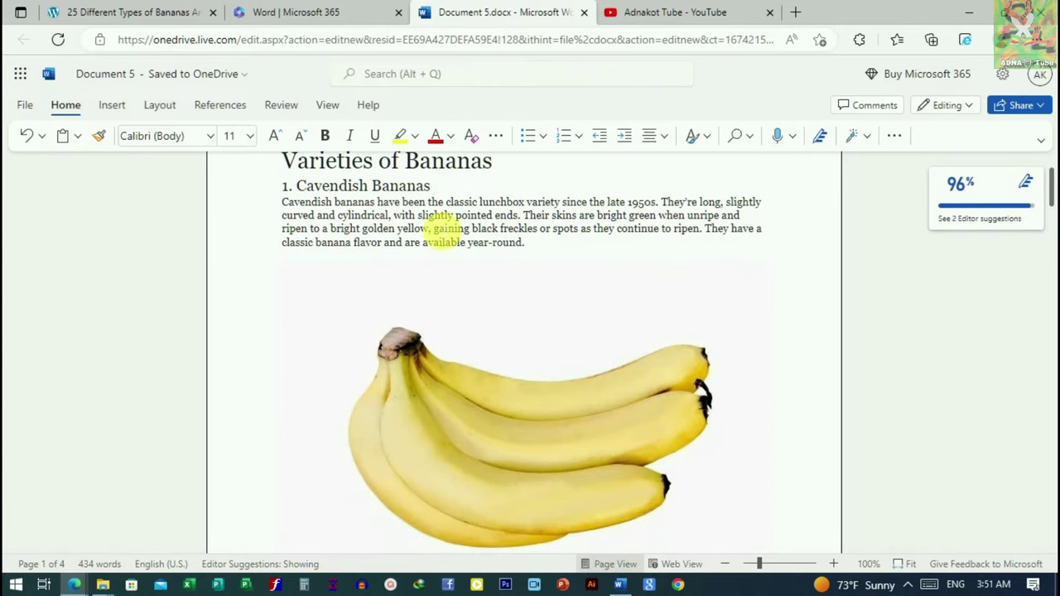
scroll(615, 301, up, 1)
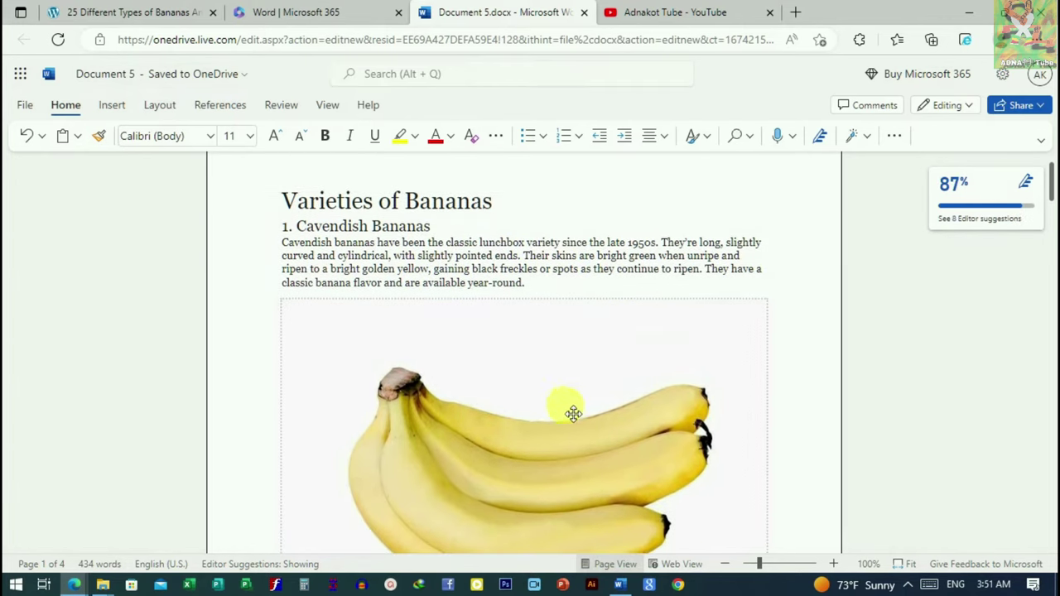
scroll(454, 248, up, 1)
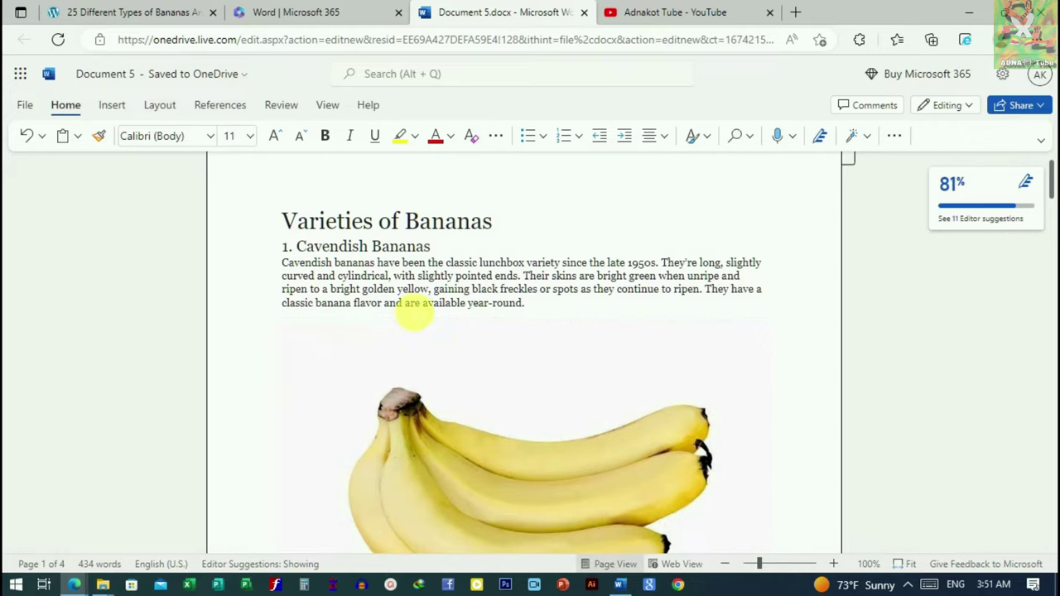
Review the 4-page, 434-word Varieties of Bananas document and open the File backstage
scroll(497, 323, down, 1)
scroll(531, 336, down, 1)
scroll(571, 362, down, 2)
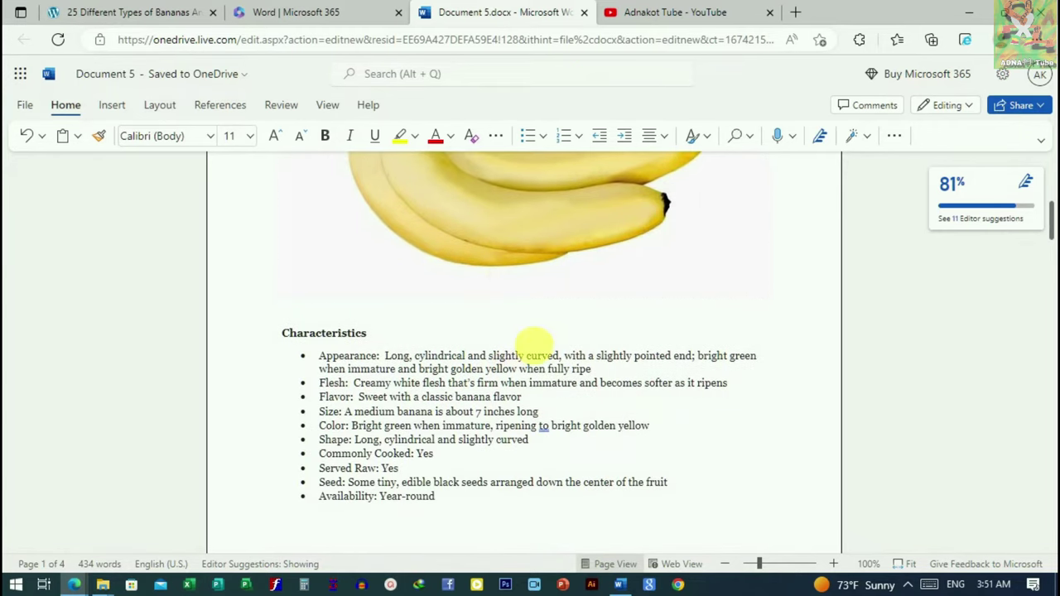
scroll(588, 382, up, 1)
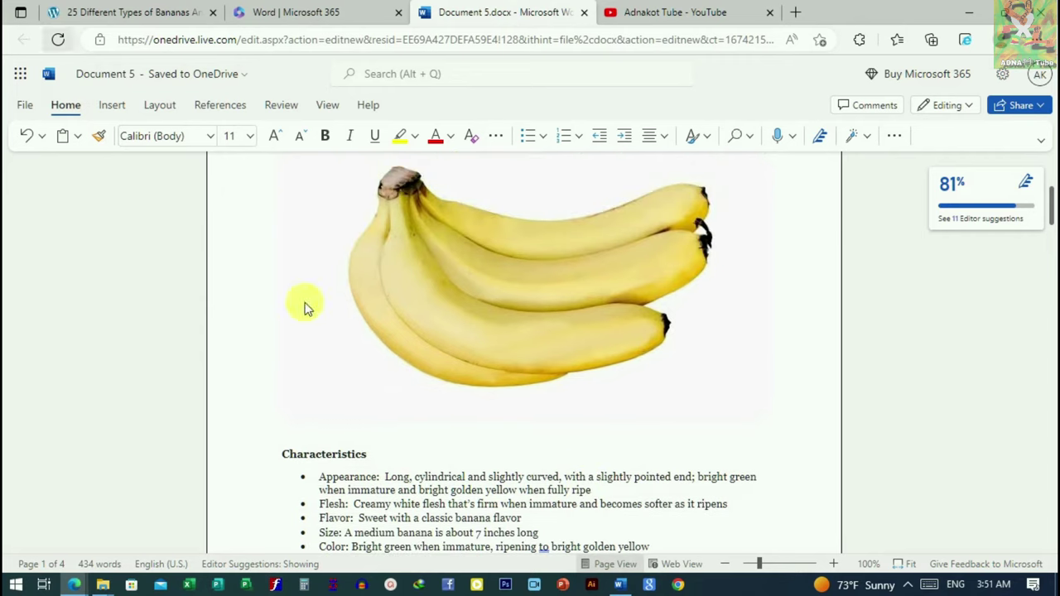
scroll(509, 386, down, 3)
scroll(572, 387, down, 3)
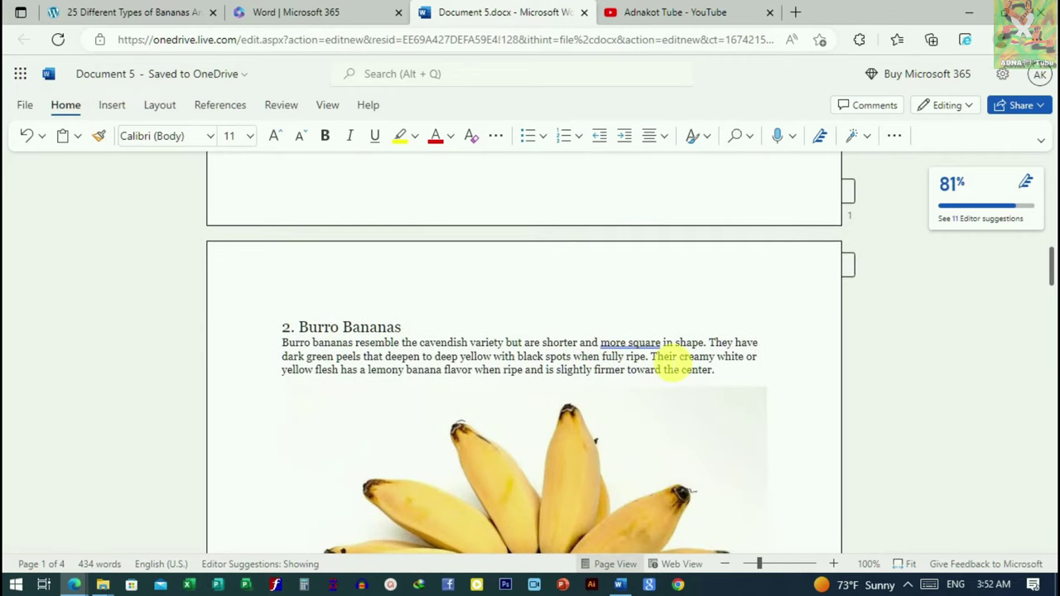
scroll(671, 367, down, 2)
scroll(679, 379, down, 2)
scroll(675, 381, down, 3)
scroll(671, 379, down, 2)
scroll(496, 331, up, 2)
scroll(281, 282, up, 3)
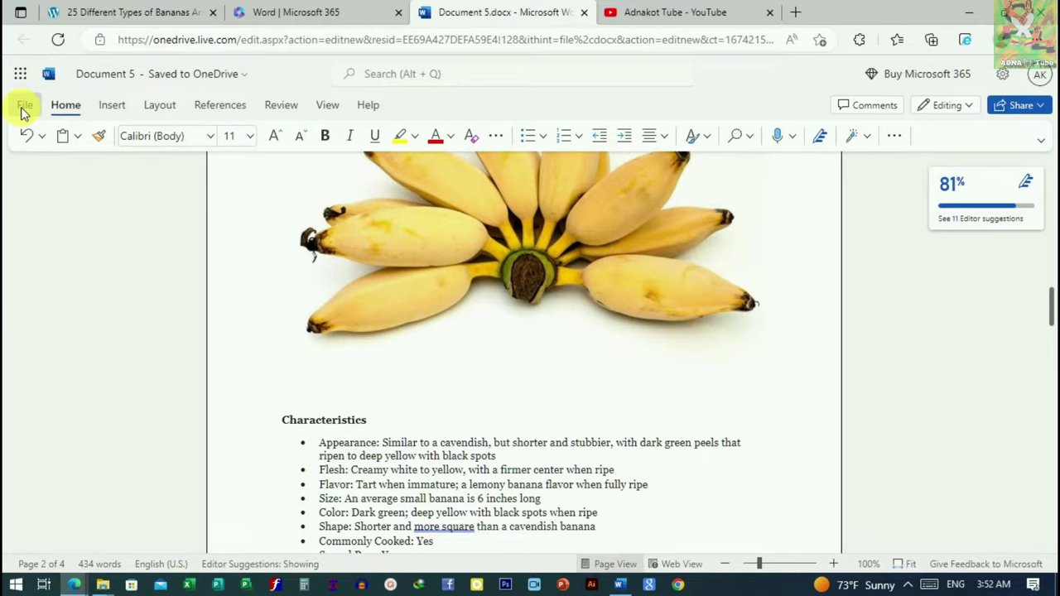
click(25, 106)
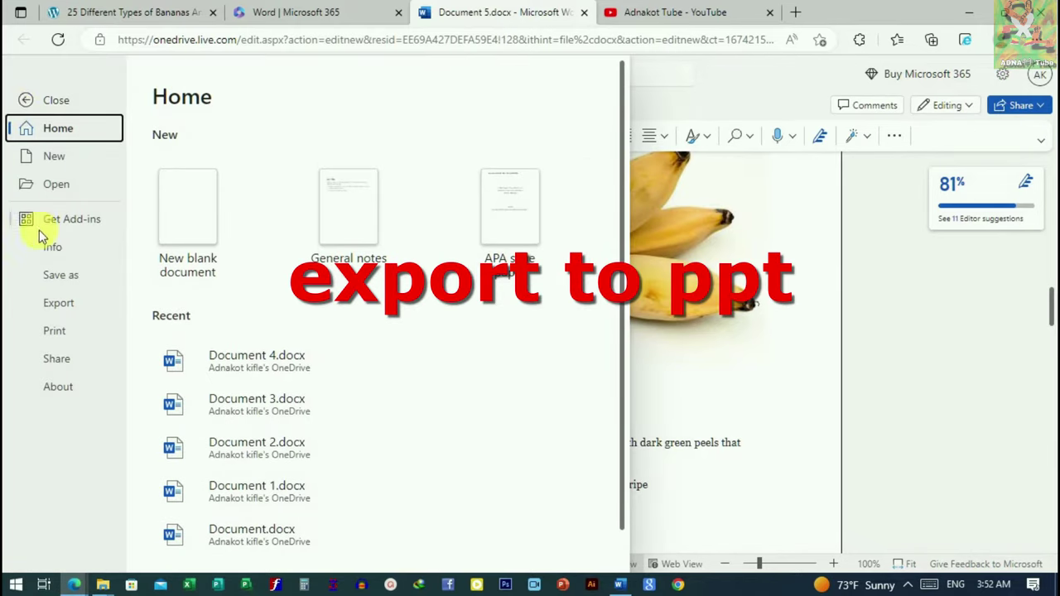
Choose Export, then Export to PowerPoint presentation (preview)
click(60, 303)
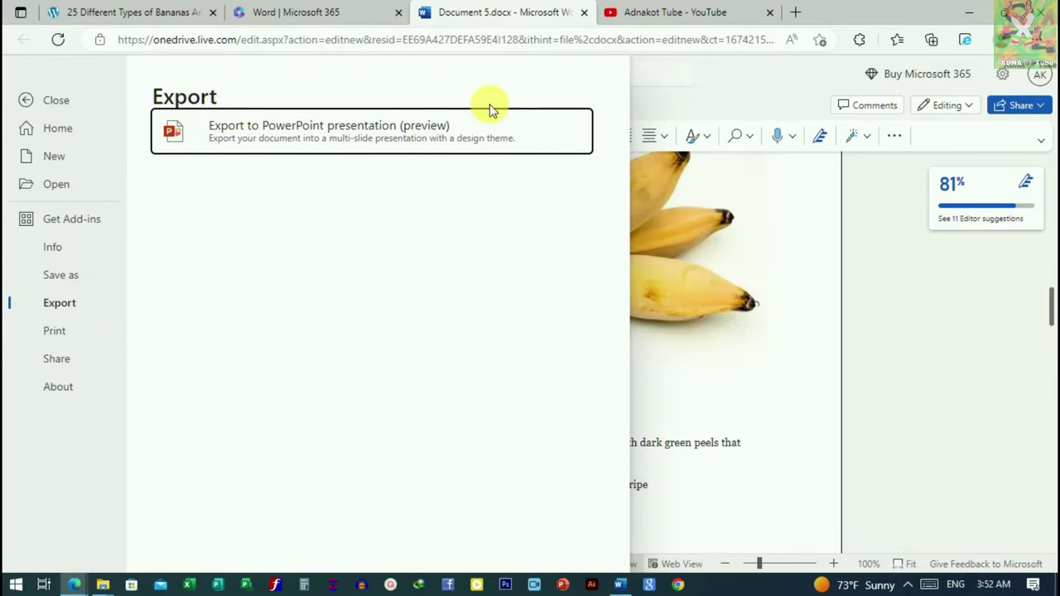
click(346, 134)
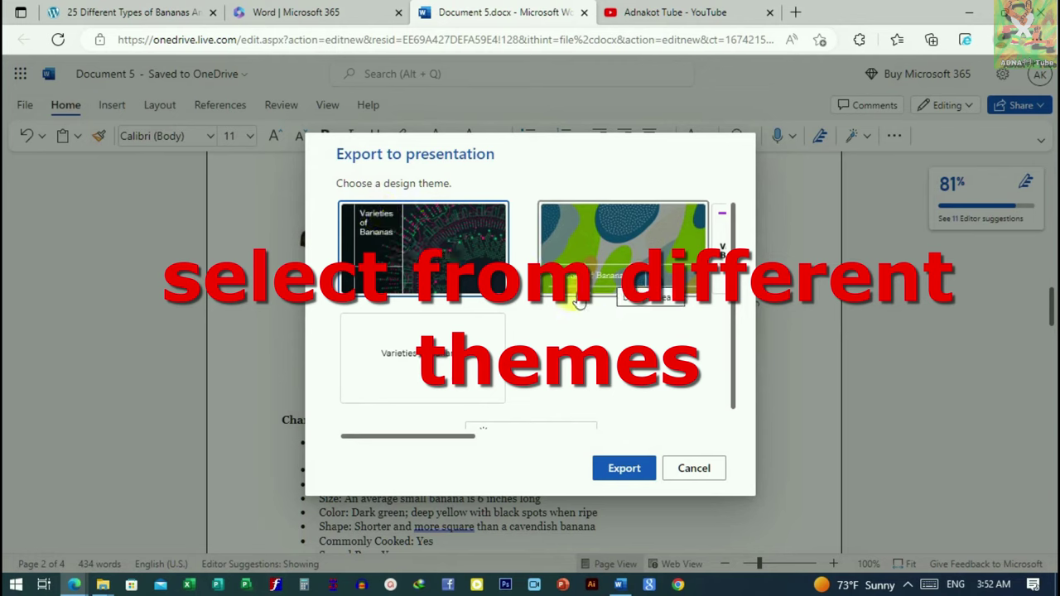
Browse the offered design themes and load more with See more themes
scroll(460, 327, down, 1)
scroll(488, 322, up, 1)
scroll(580, 331, down, 1)
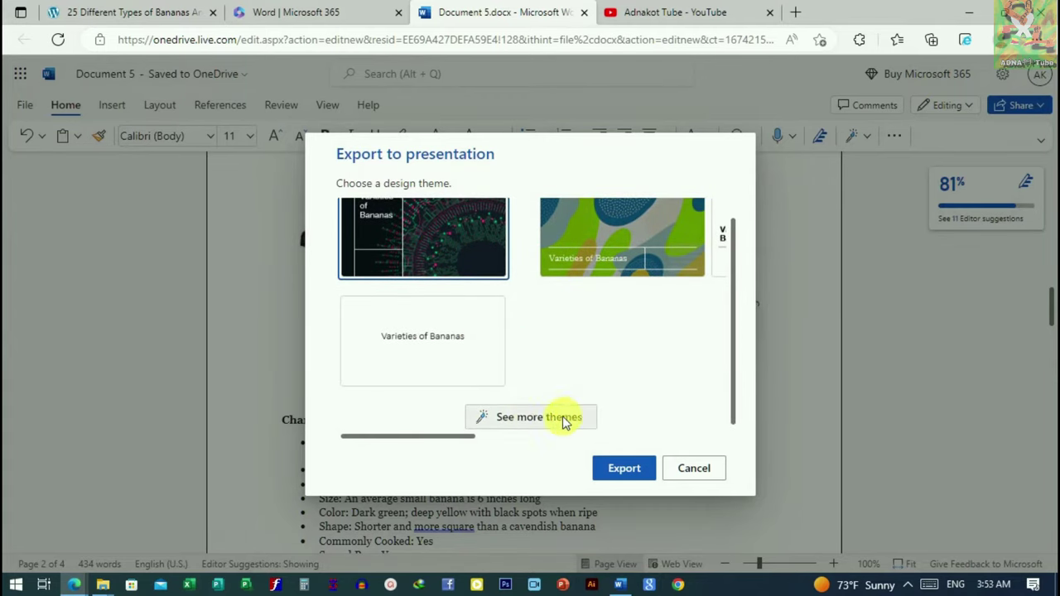
scroll(563, 331, up, 1)
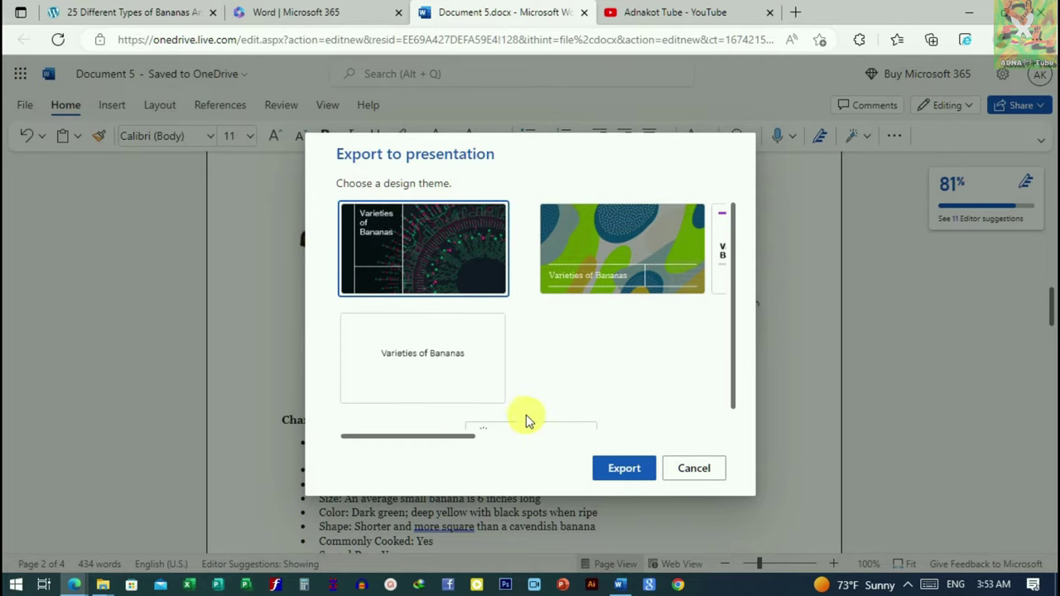
drag(468, 441, 554, 438)
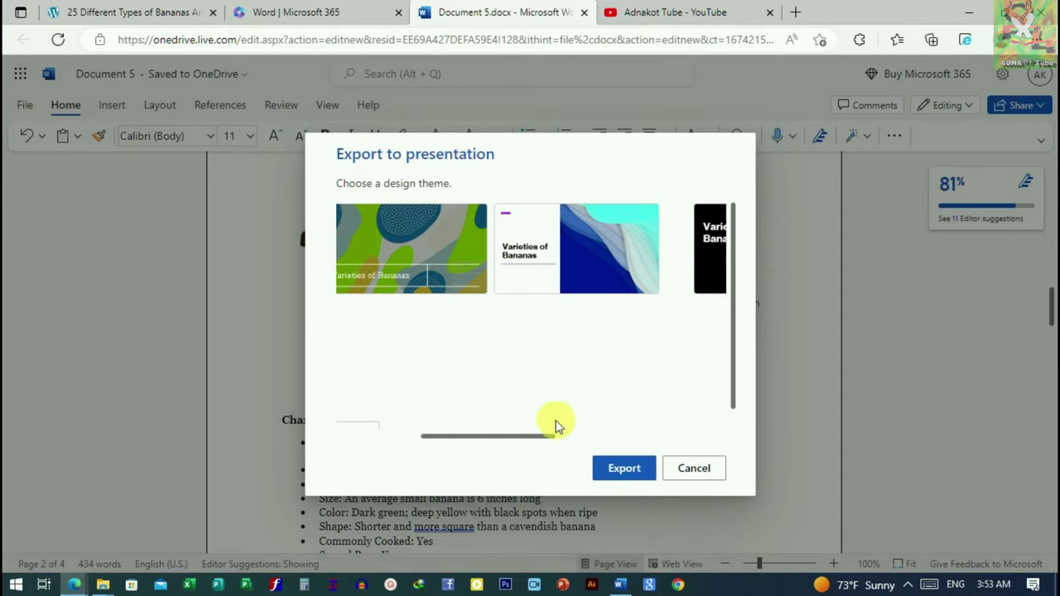
mouse_move(553, 441)
mouse_down()
mouse_move(703, 431)
mouse_move(400, 436)
mouse_up()
scroll(534, 399, down, 1)
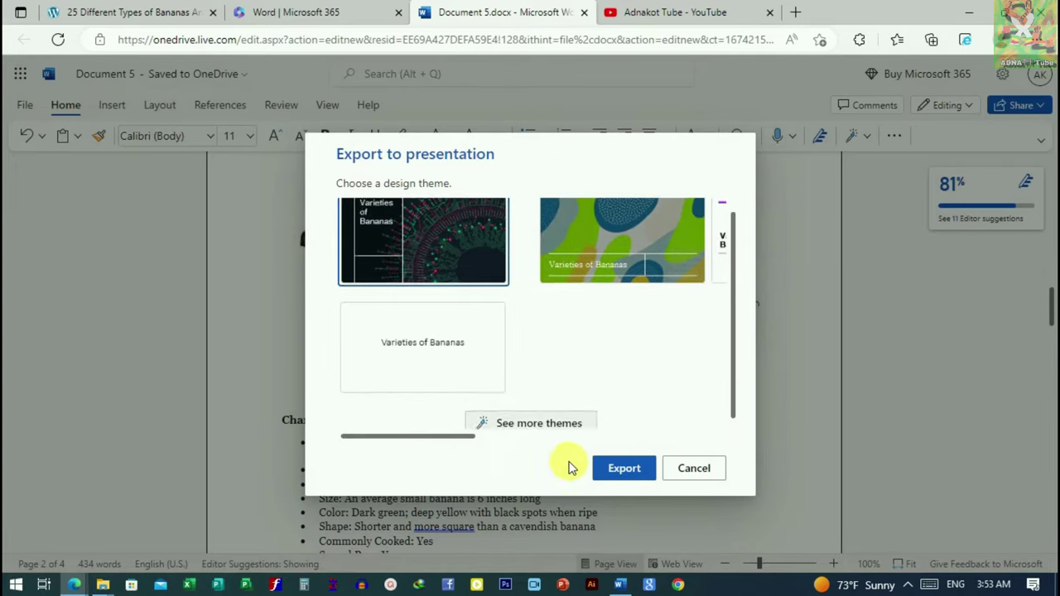
click(526, 420)
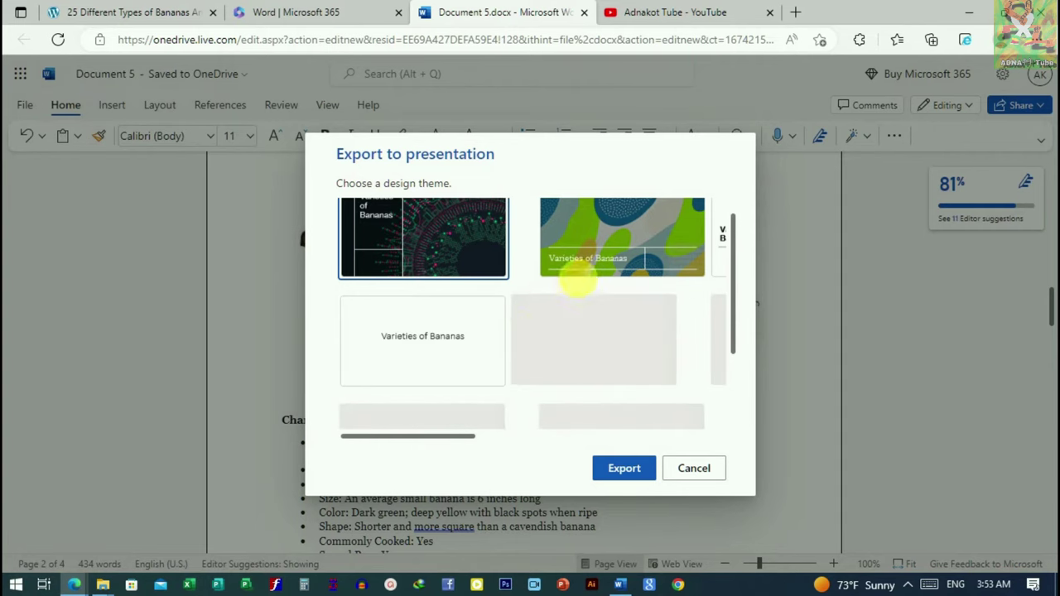
Pick the blue wave Design idea 3, export, and open the generated presentation
scroll(575, 337, down, 2)
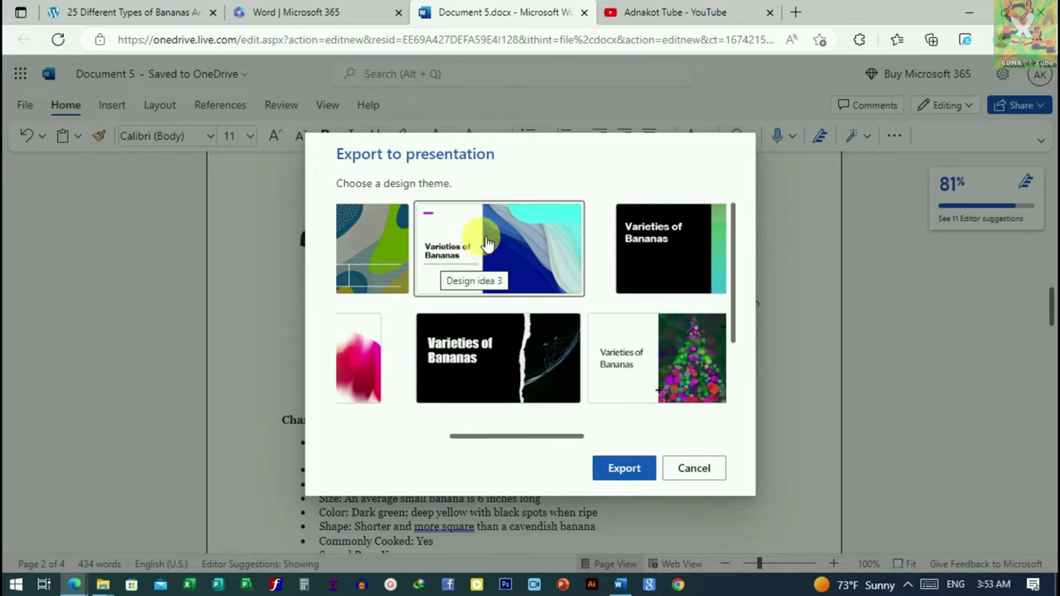
click(486, 243)
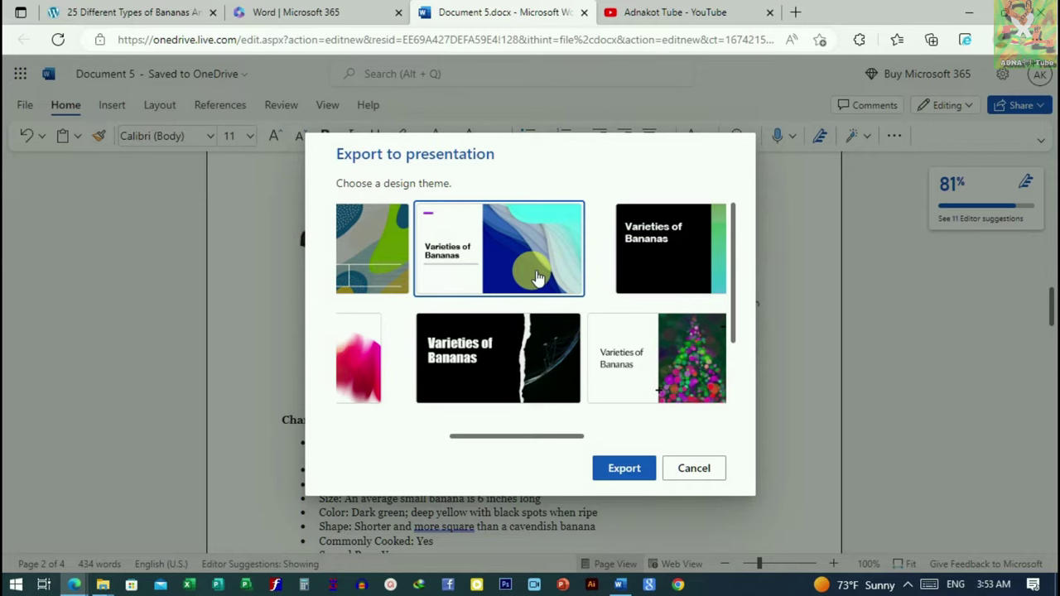
click(629, 470)
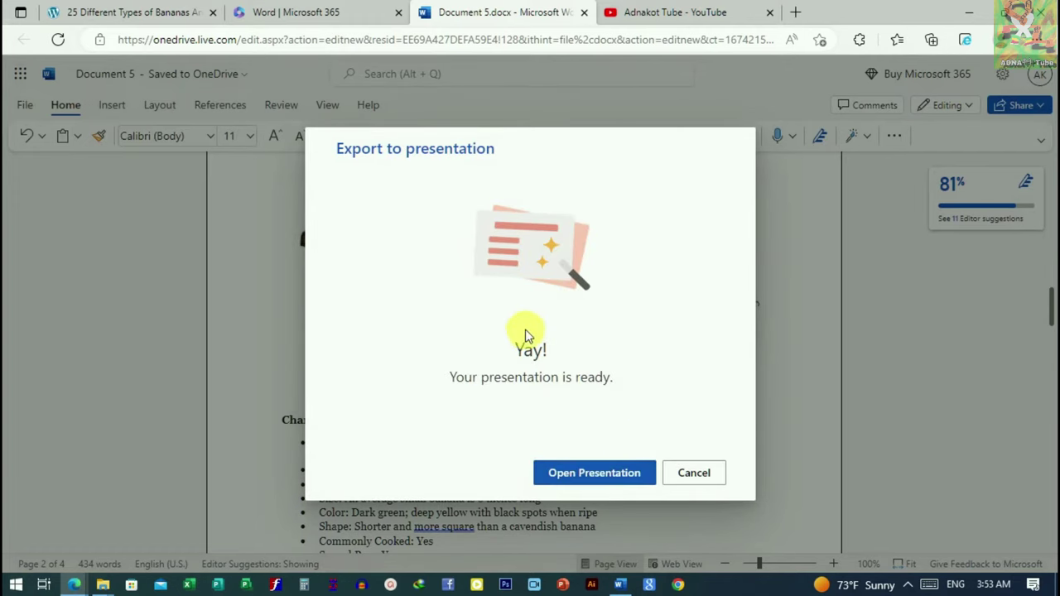
click(593, 478)
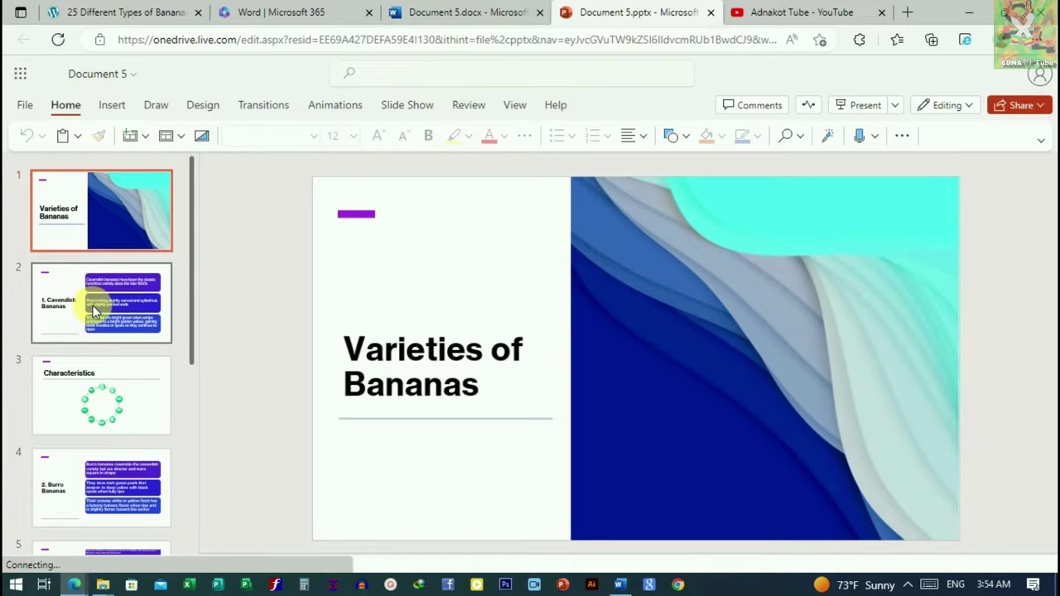
Review slides 2–4: 1. Cavendish Bananas, Characteristics, and 2. Burro Bananas
click(132, 305)
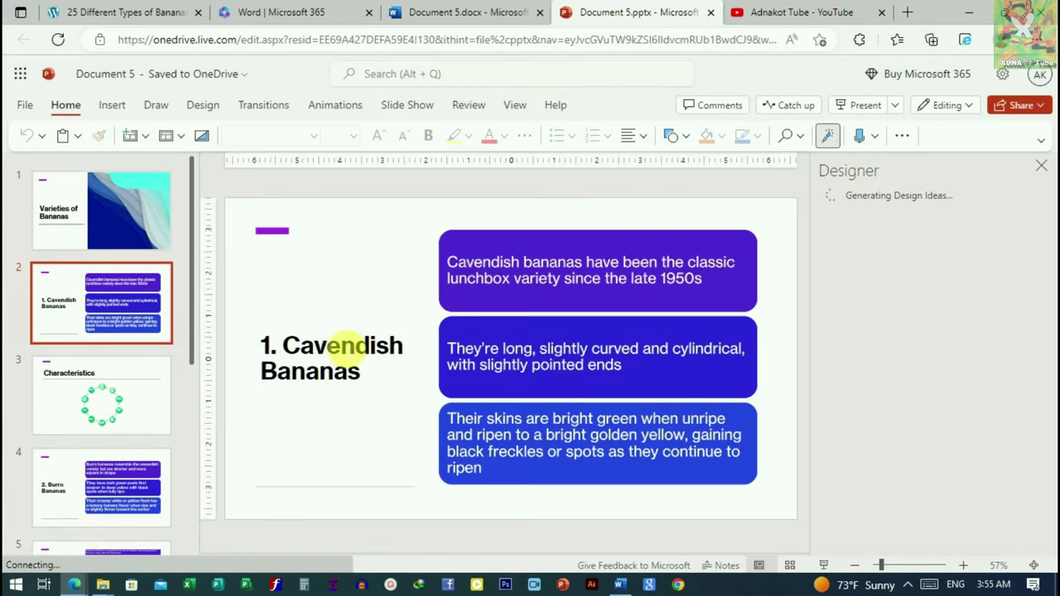
mouse_move(121, 283)
mouse_down()
mouse_move(614, 326)
mouse_move(425, 337)
mouse_up()
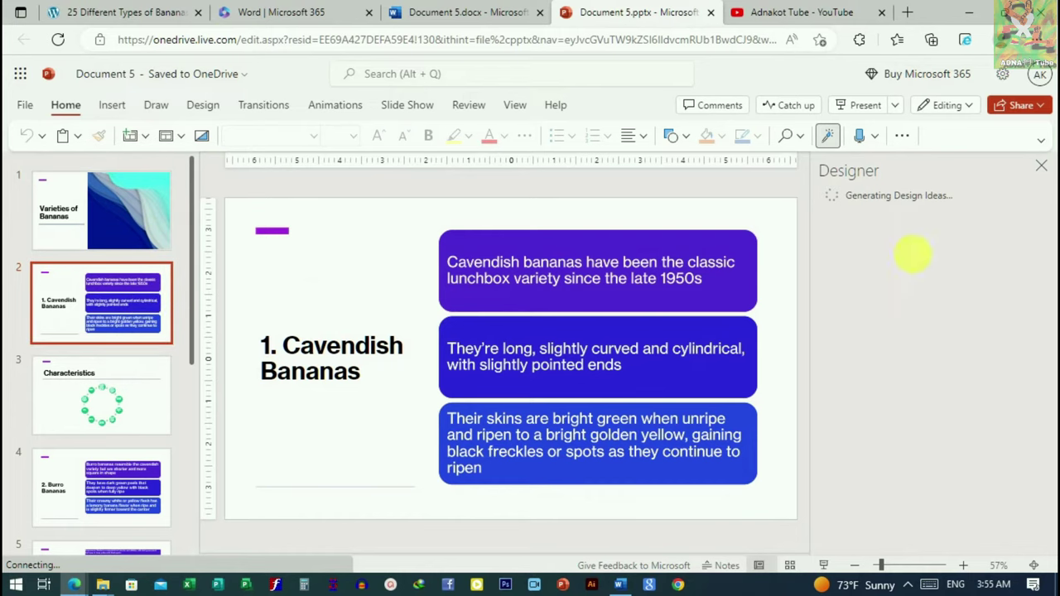
click(101, 403)
scroll(111, 387, down, 1)
click(111, 387)
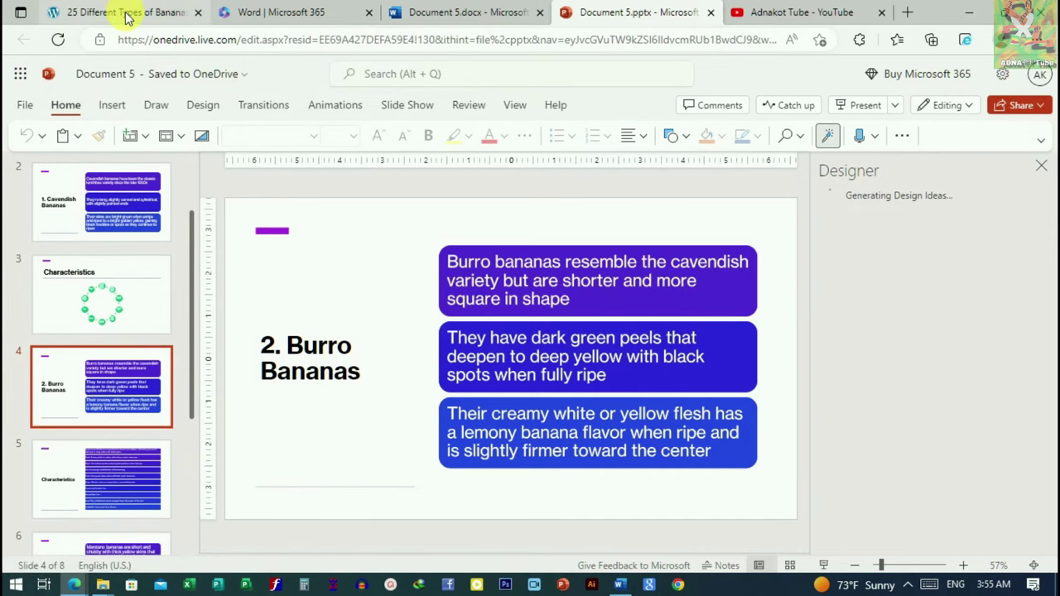
Scroll the '25 Different Types of Bananas' article to the Manzano bananas section, then go back to the deck
click(122, 13)
scroll(245, 282, down, 3)
scroll(252, 298, down, 4)
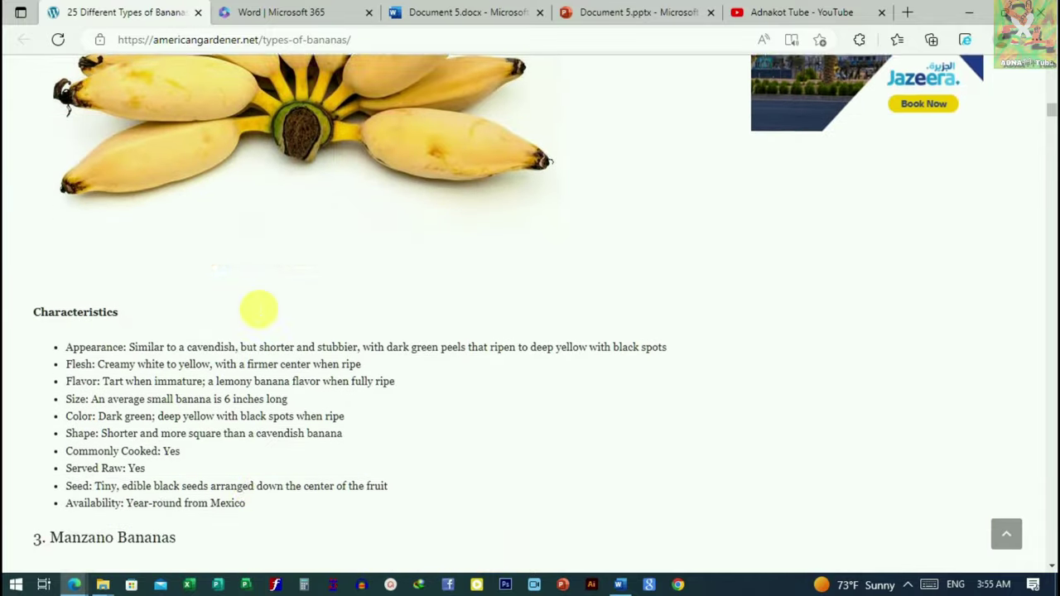
scroll(207, 290, down, 2)
scroll(141, 275, down, 2)
scroll(126, 278, down, 3)
scroll(162, 289, down, 2)
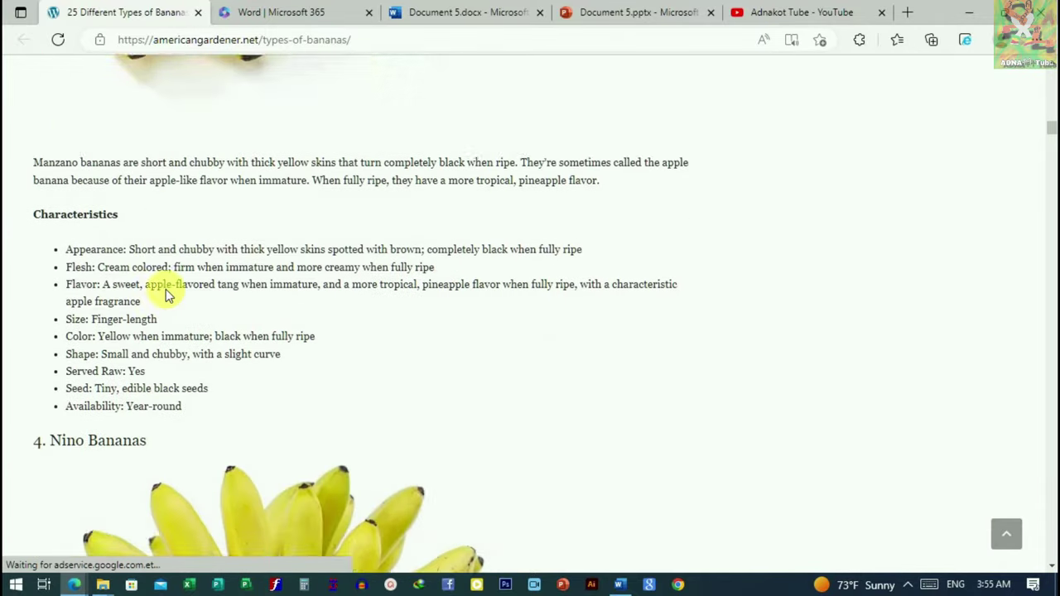
scroll(166, 289, down, 3)
scroll(166, 289, up, 2)
scroll(167, 286, up, 2)
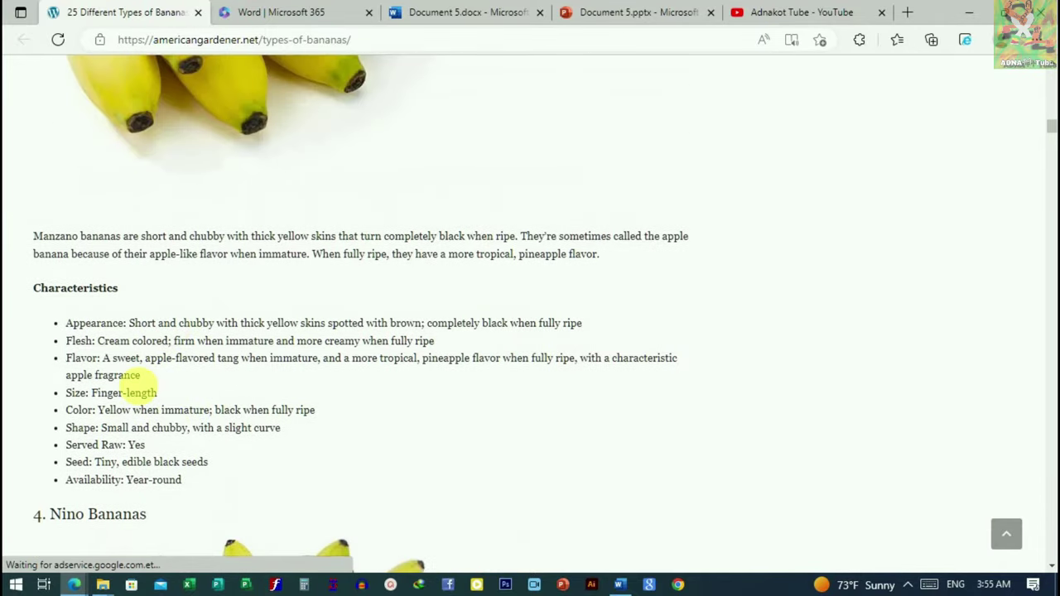
click(653, 16)
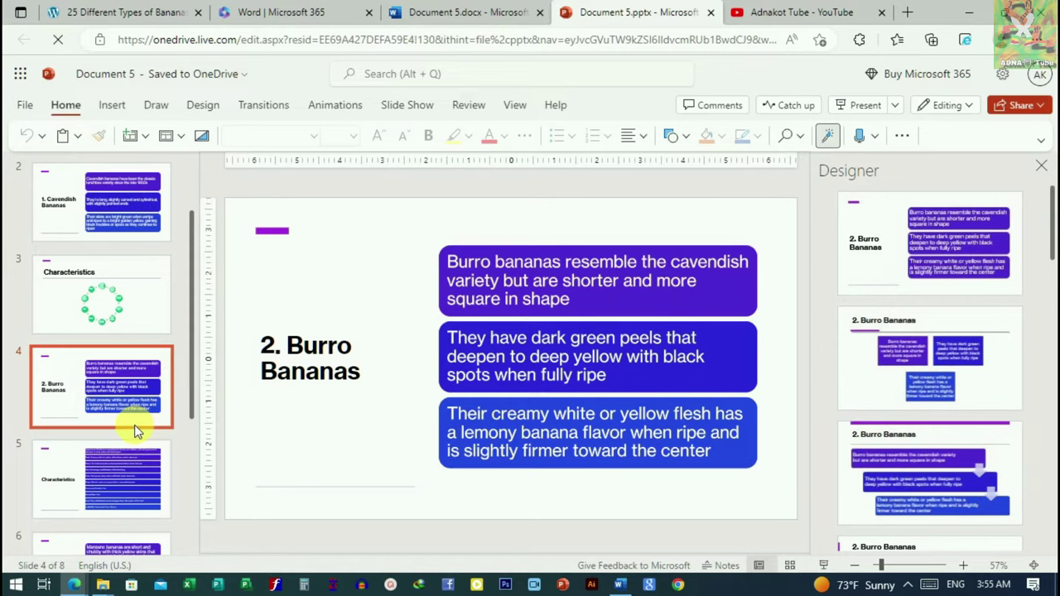
Try several Designer layouts on slide 5 and keep the flowchart design with the purple side bar
scroll(286, 291, down, 1)
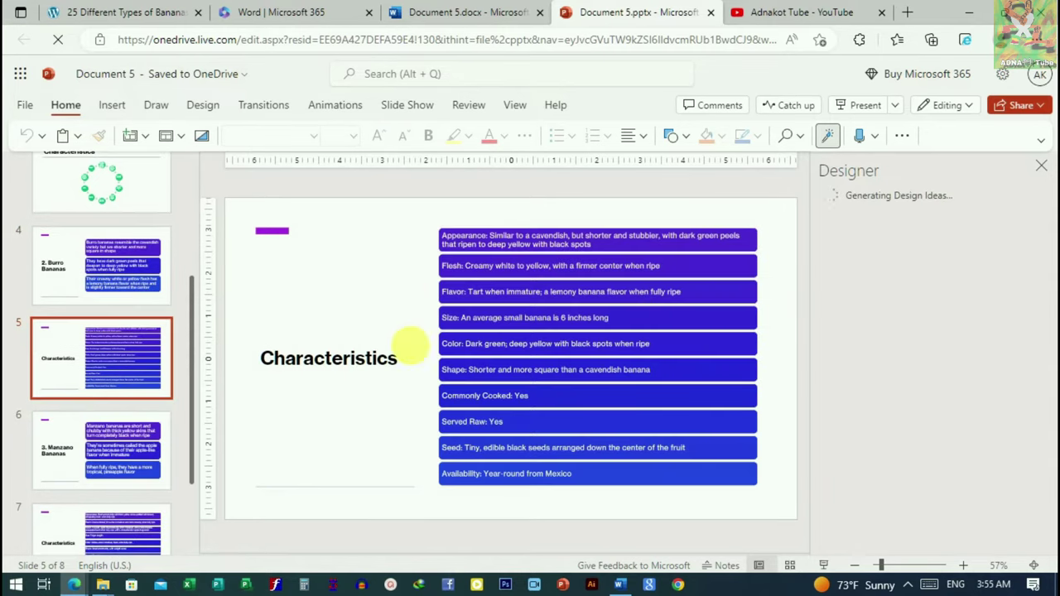
scroll(147, 370, up, 1)
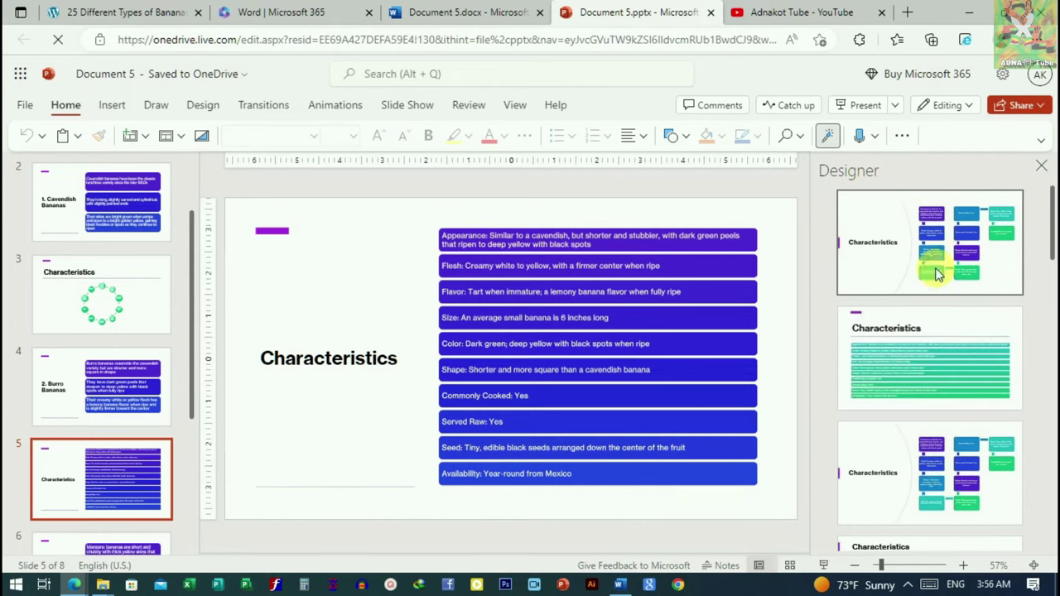
scroll(145, 282, up, 2)
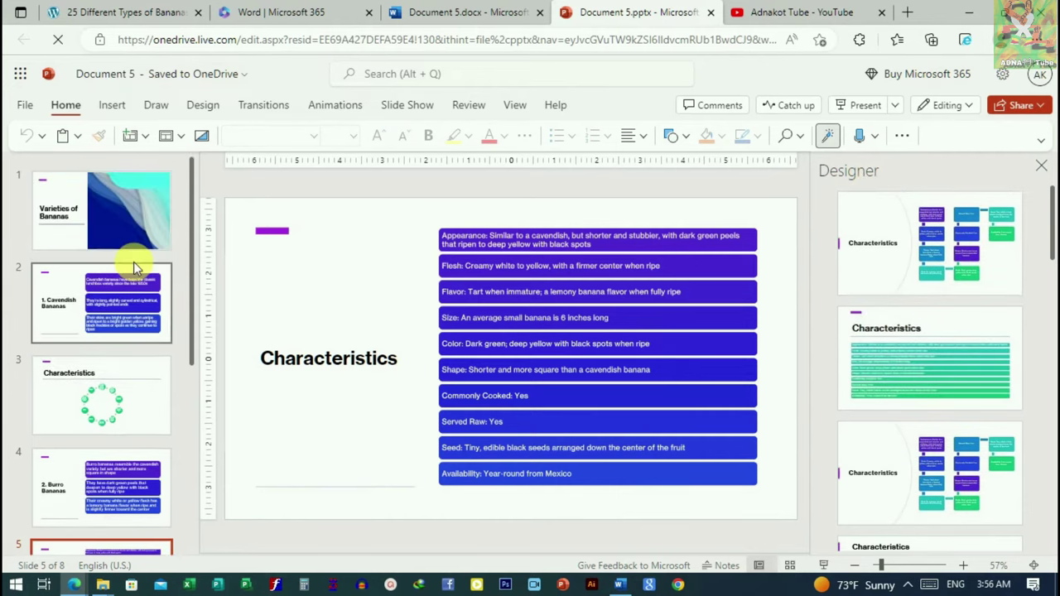
click(910, 251)
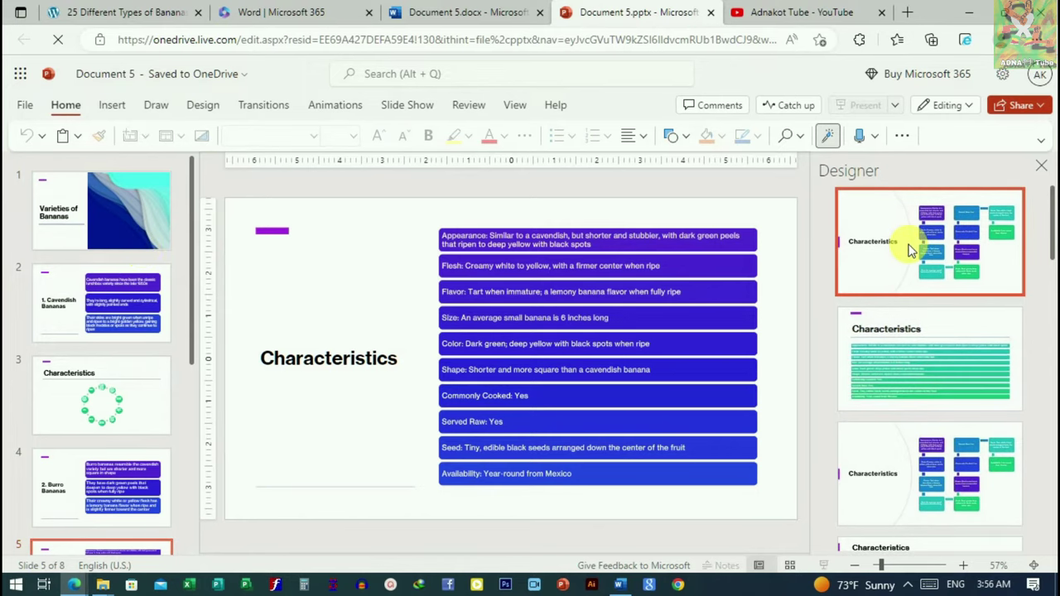
click(949, 370)
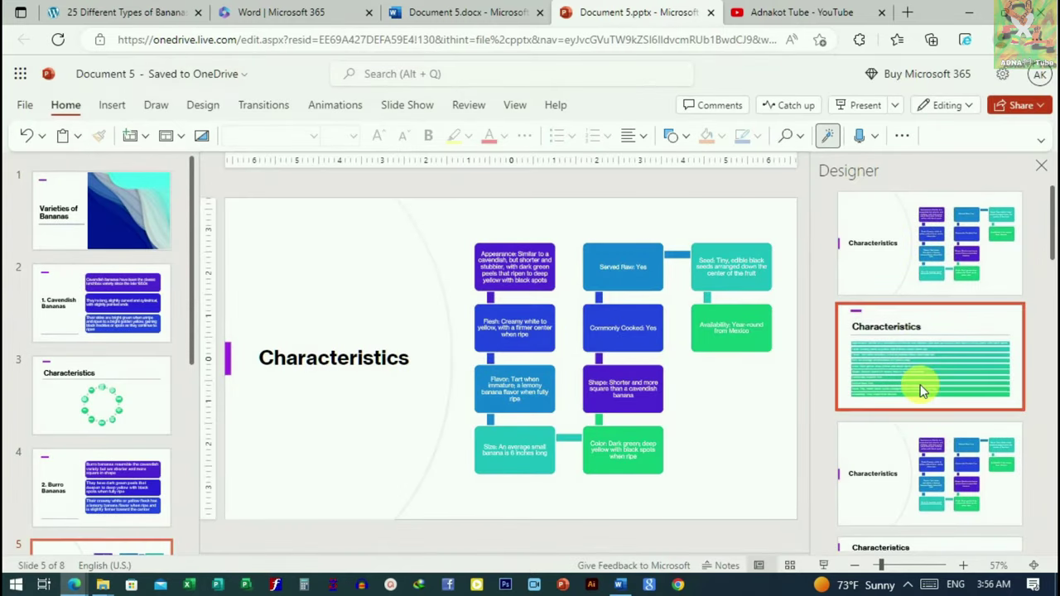
scroll(936, 381, down, 3)
click(939, 378)
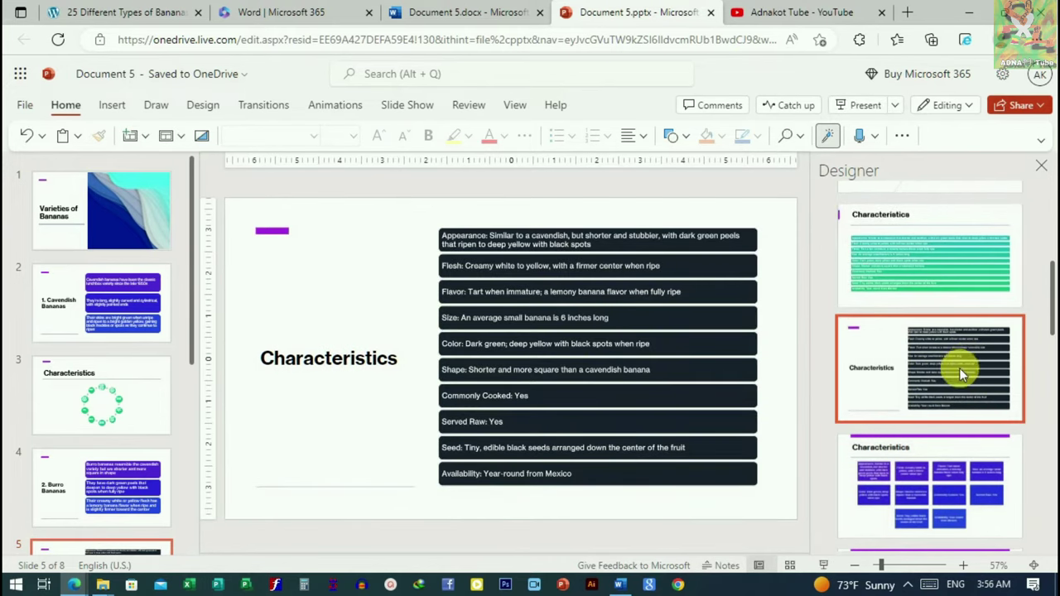
click(959, 487)
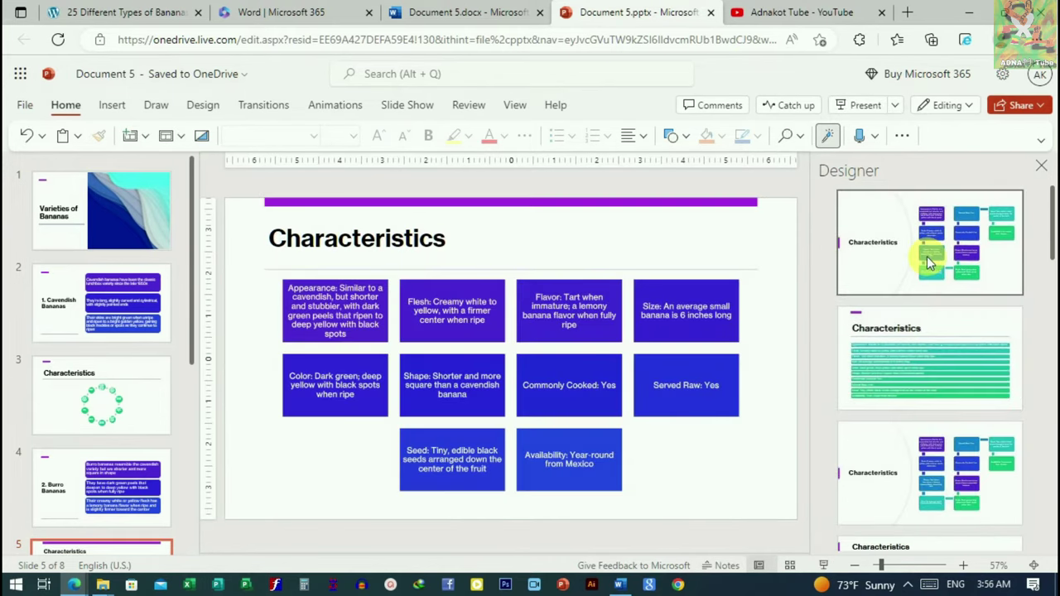
click(929, 282)
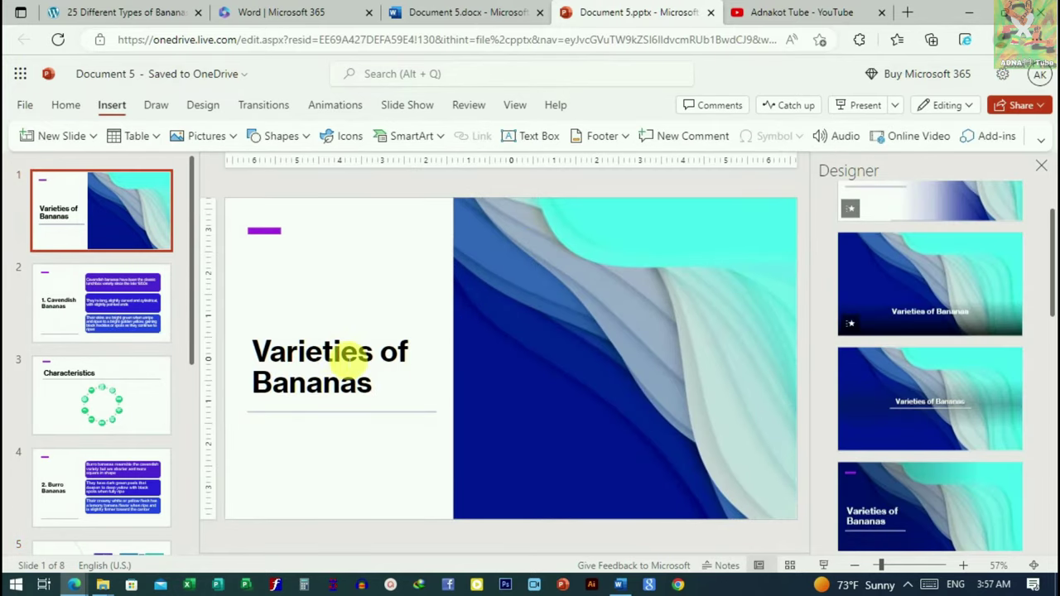
Select the whole 'Varieties of Bananas' title text on slide 1, then deselect it
click(346, 372)
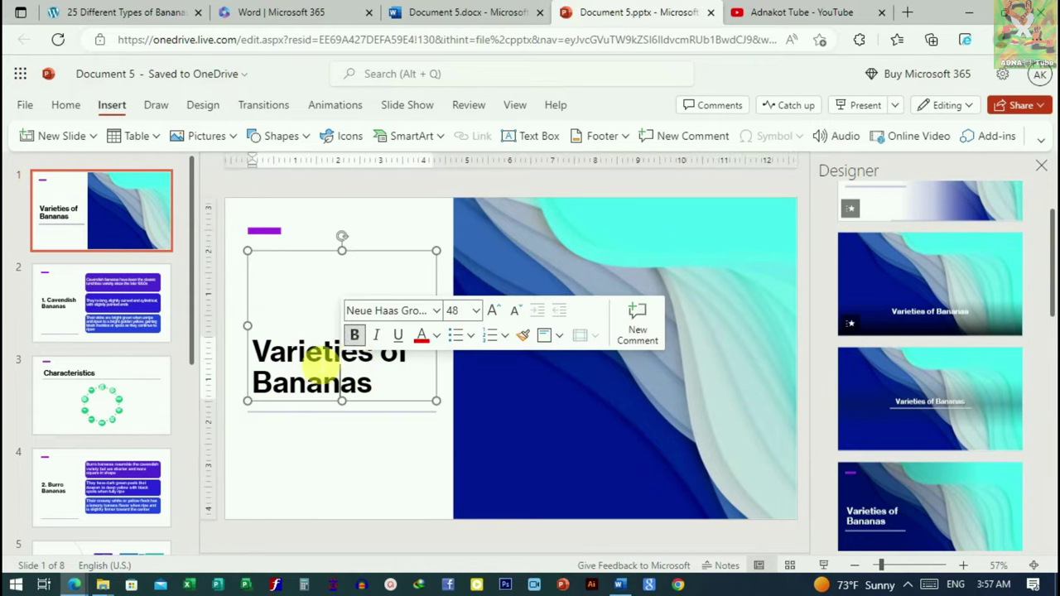
drag(355, 389, 256, 351)
click(253, 346)
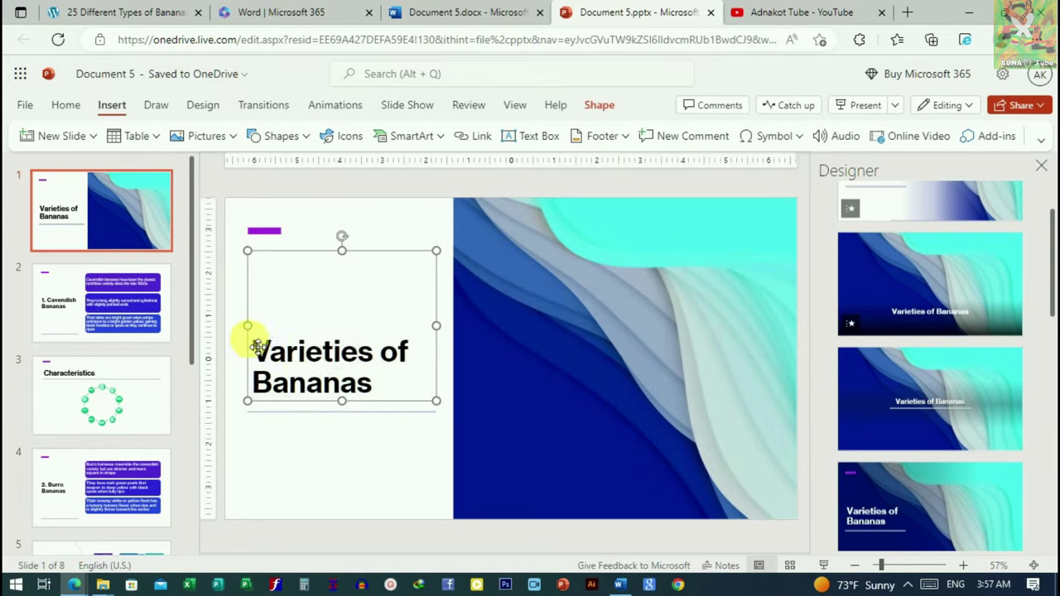
drag(376, 385, 279, 350)
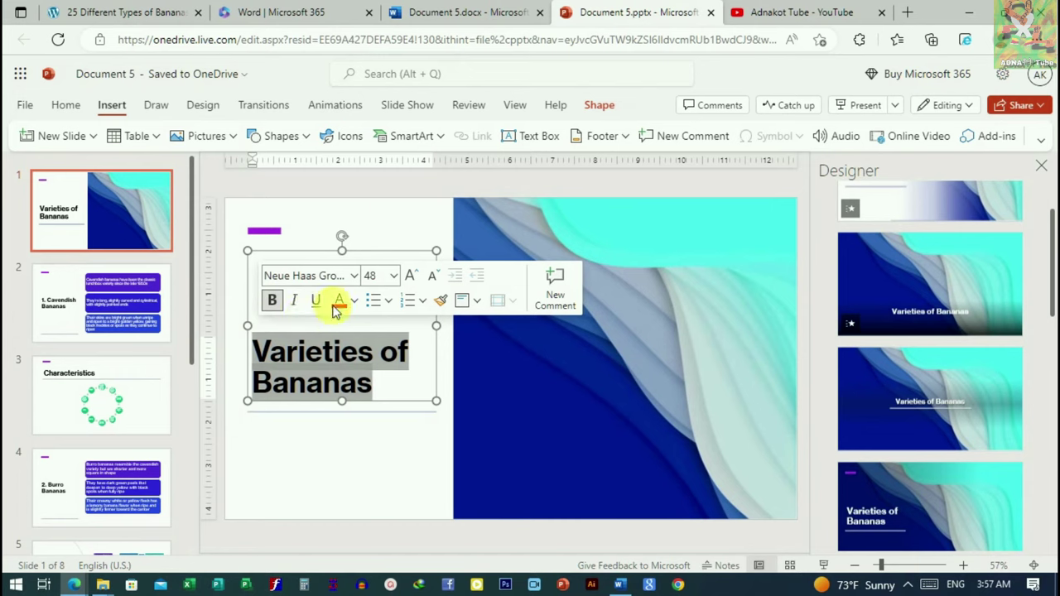
click(380, 240)
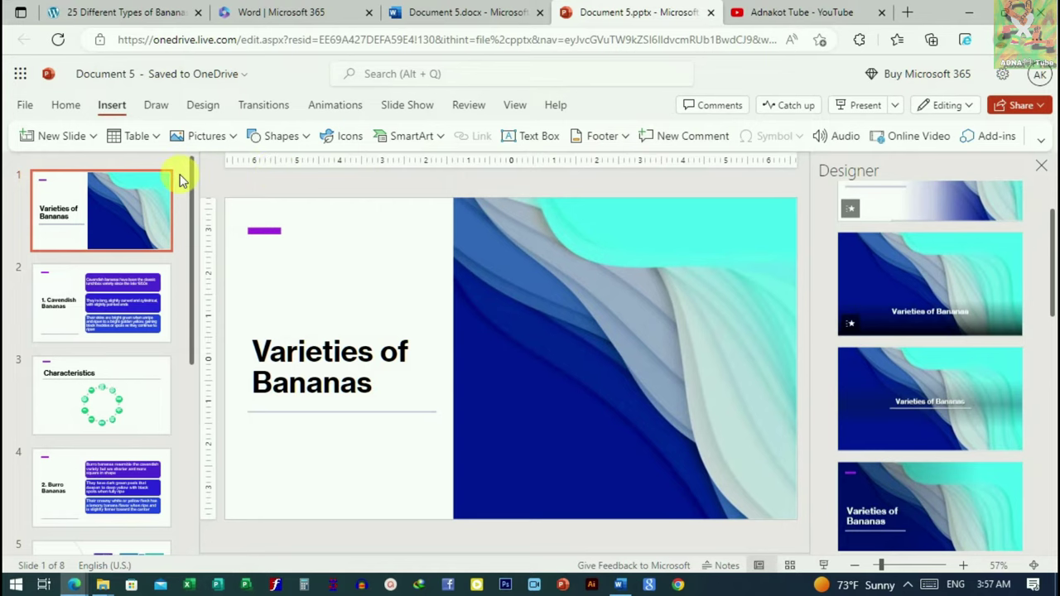
Select the blue wave picture, then on slide 2 select the three purple text boxes
click(544, 382)
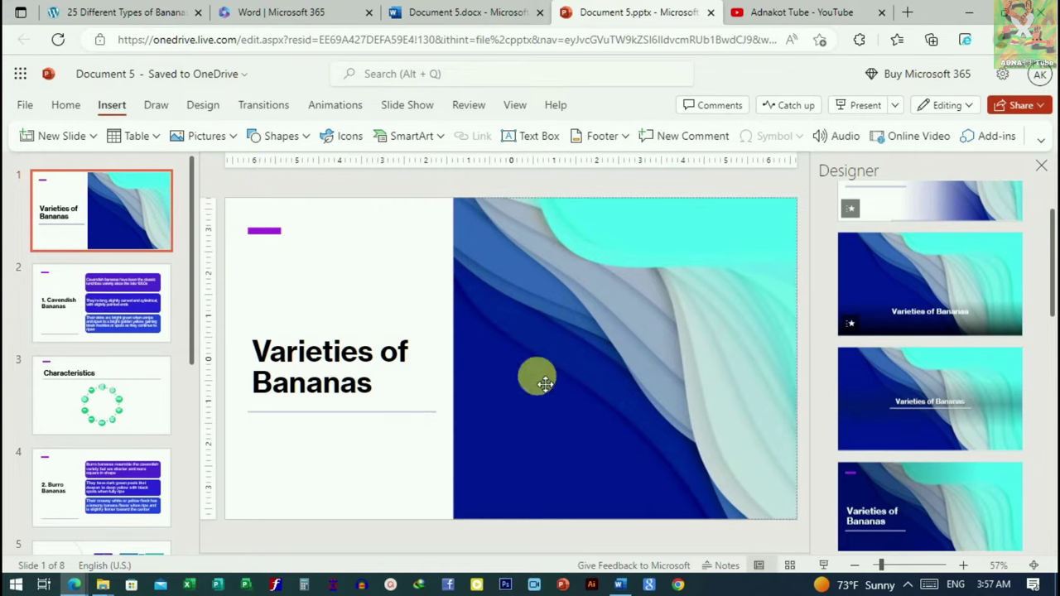
click(113, 303)
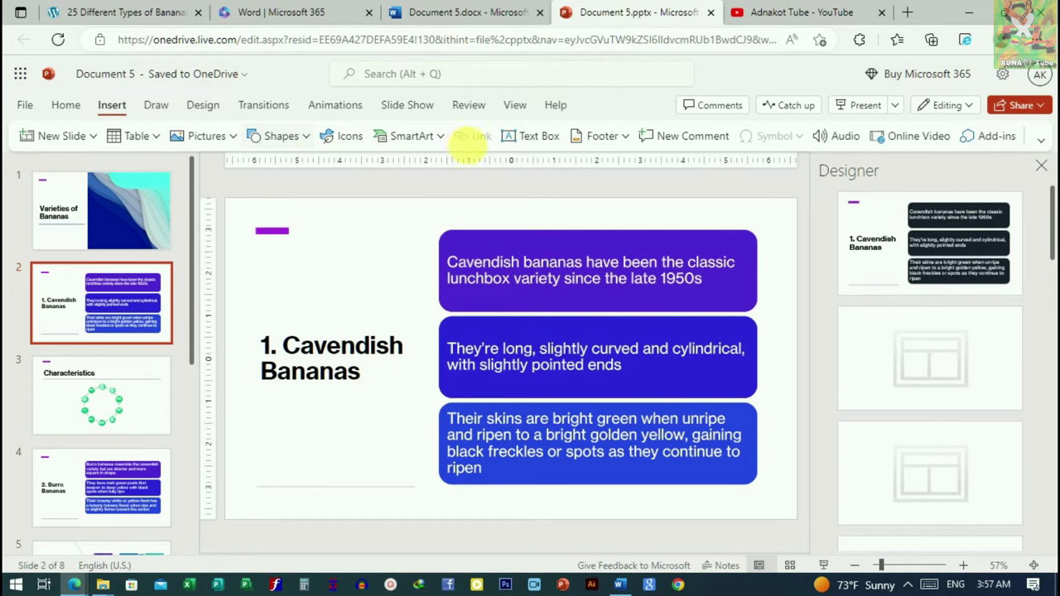
click(598, 230)
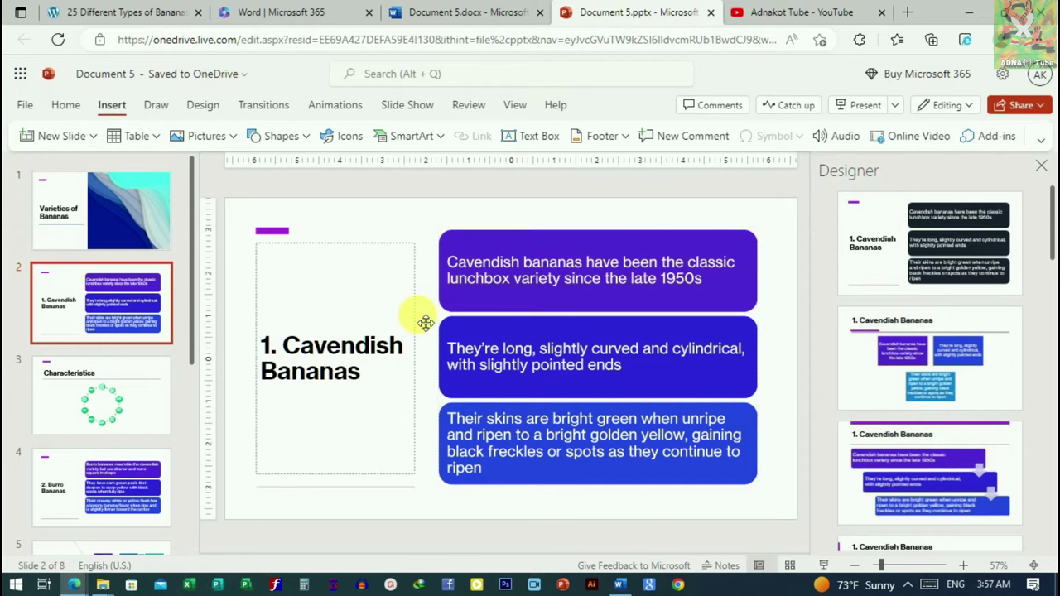
Rename the deck from 'Document 5' to 'powerpoint for youtbe'
click(101, 488)
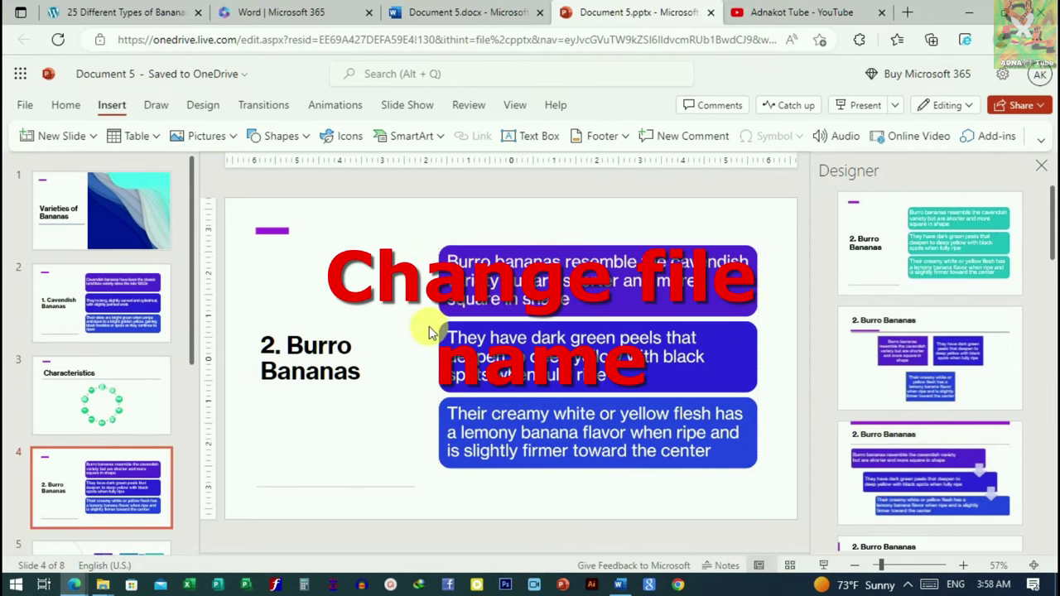
click(117, 80)
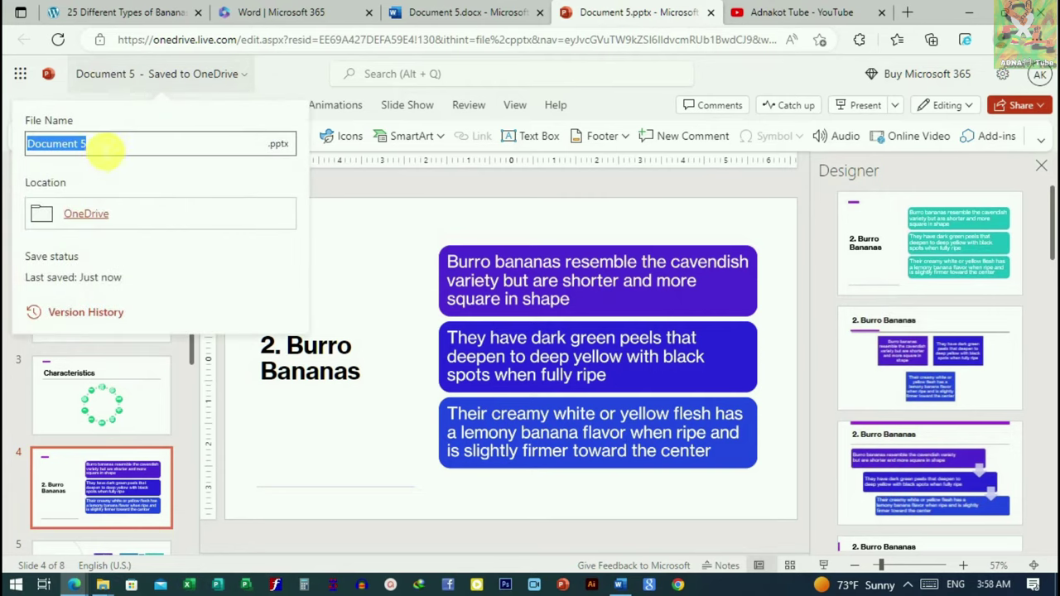
text(powerpoi)
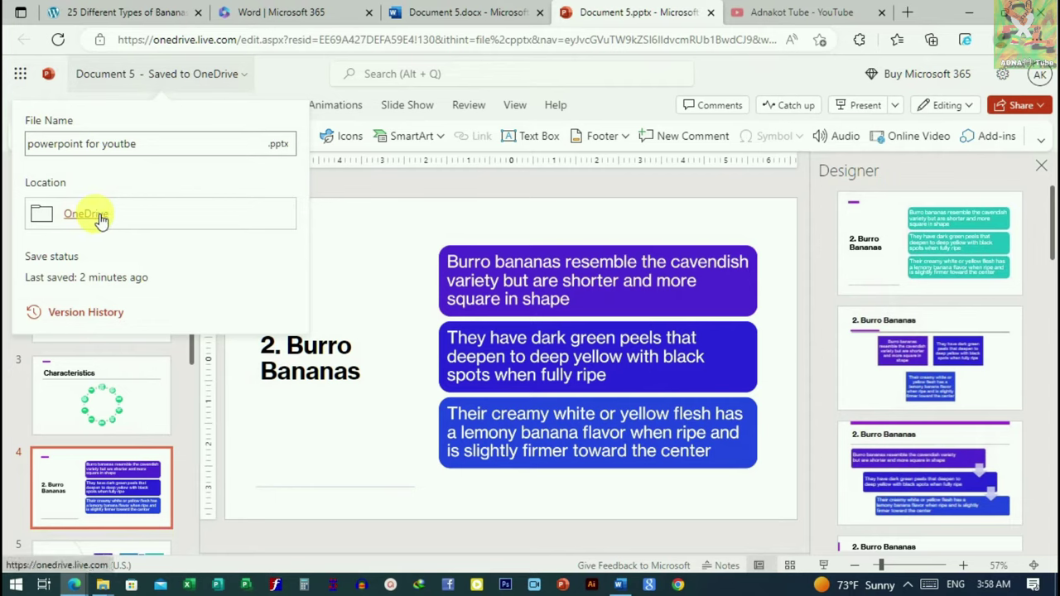
click(273, 236)
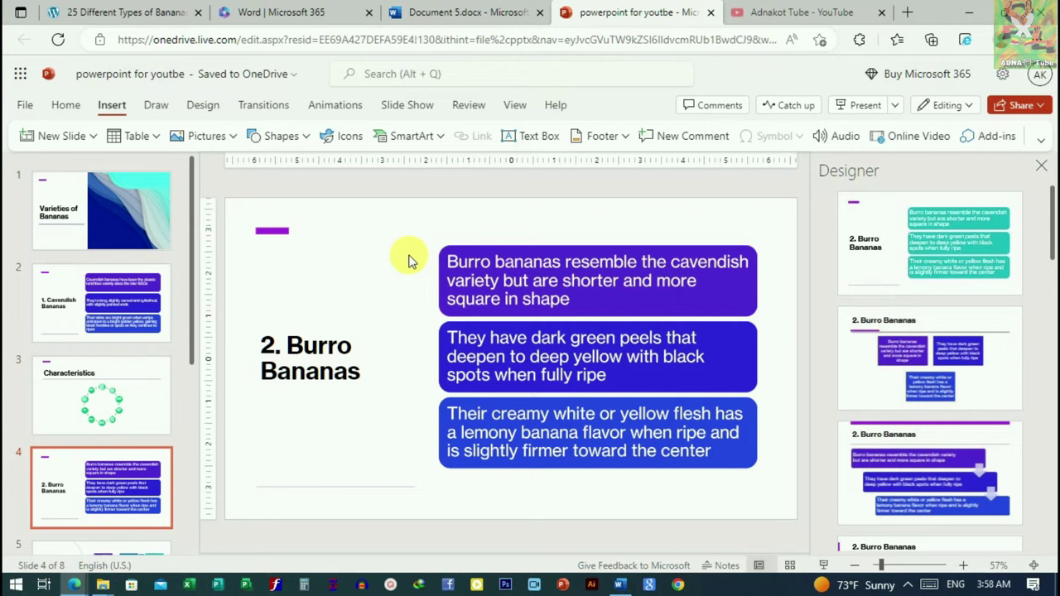
Download a copy of the presentation through File > Save as to the computer
scroll(106, 354, down, 2)
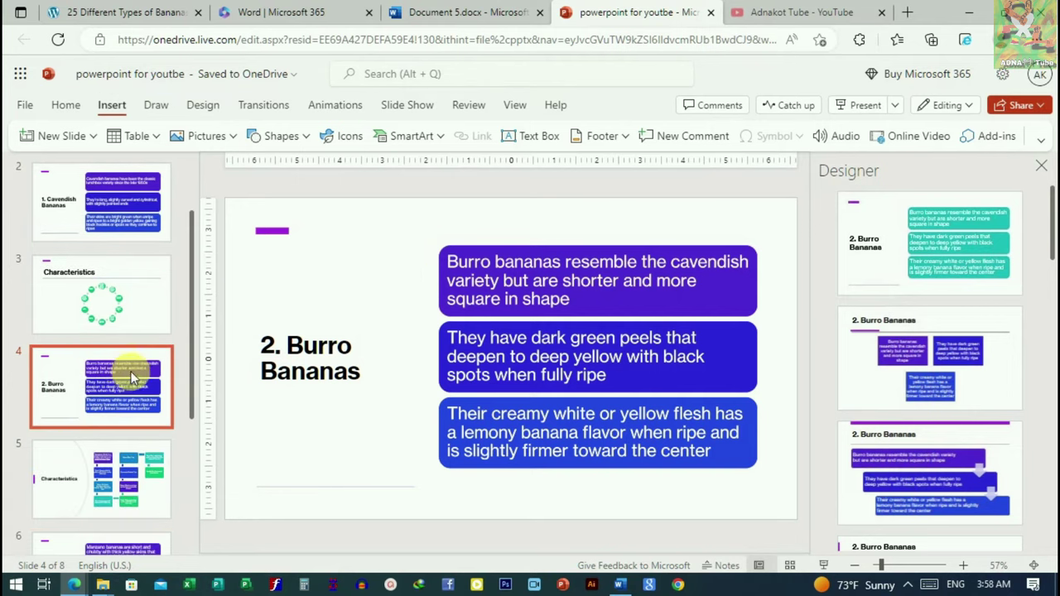
scroll(124, 375, down, 3)
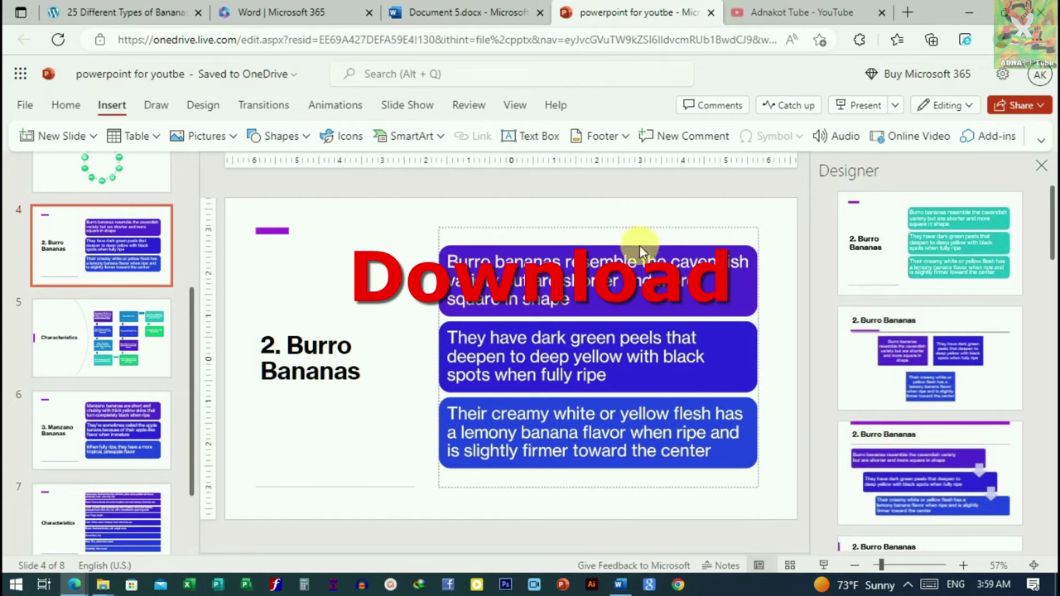
click(27, 107)
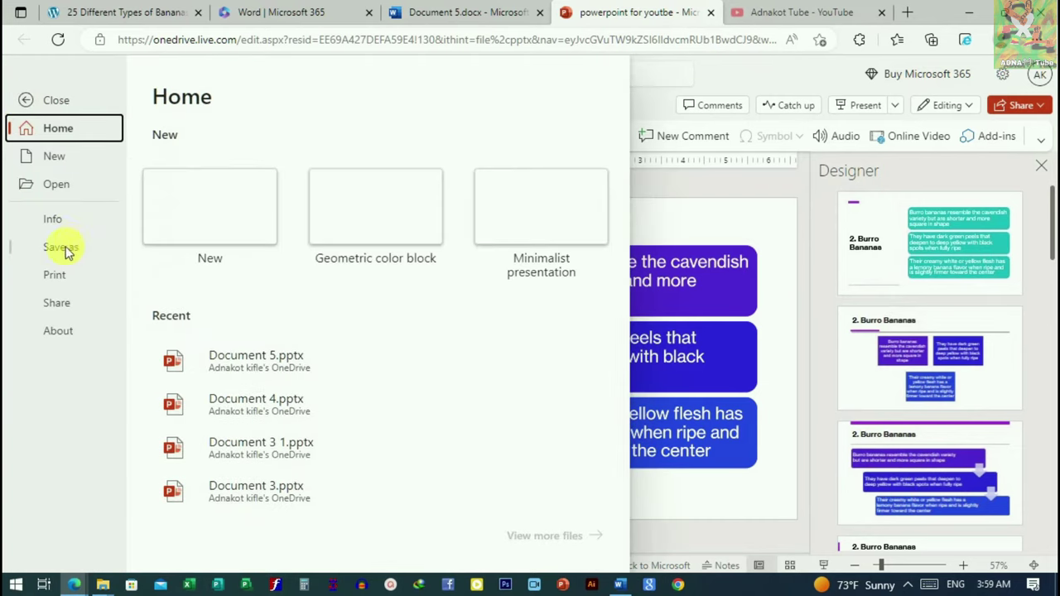
click(64, 248)
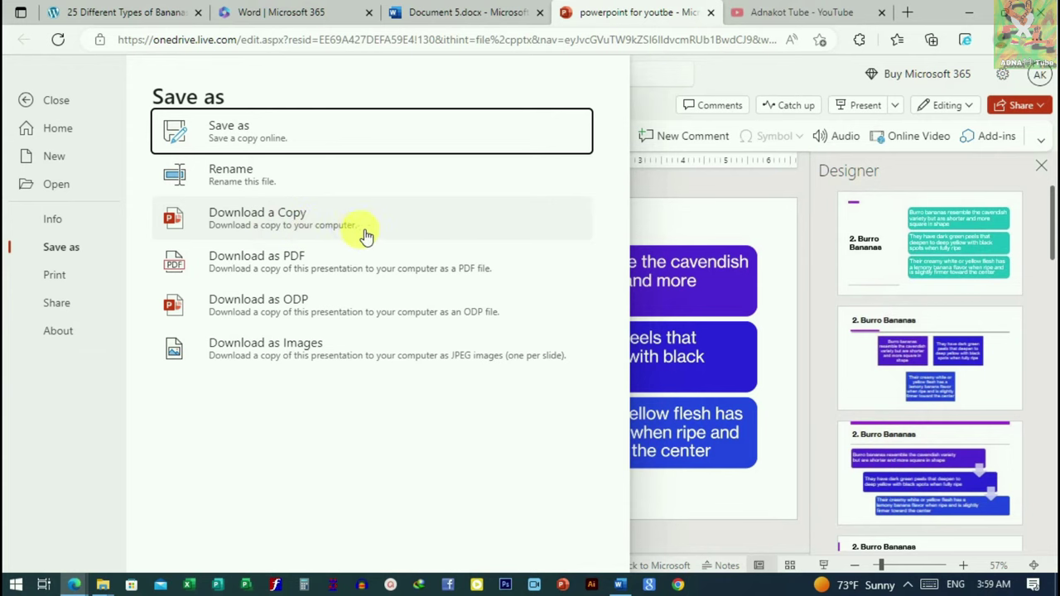
click(270, 225)
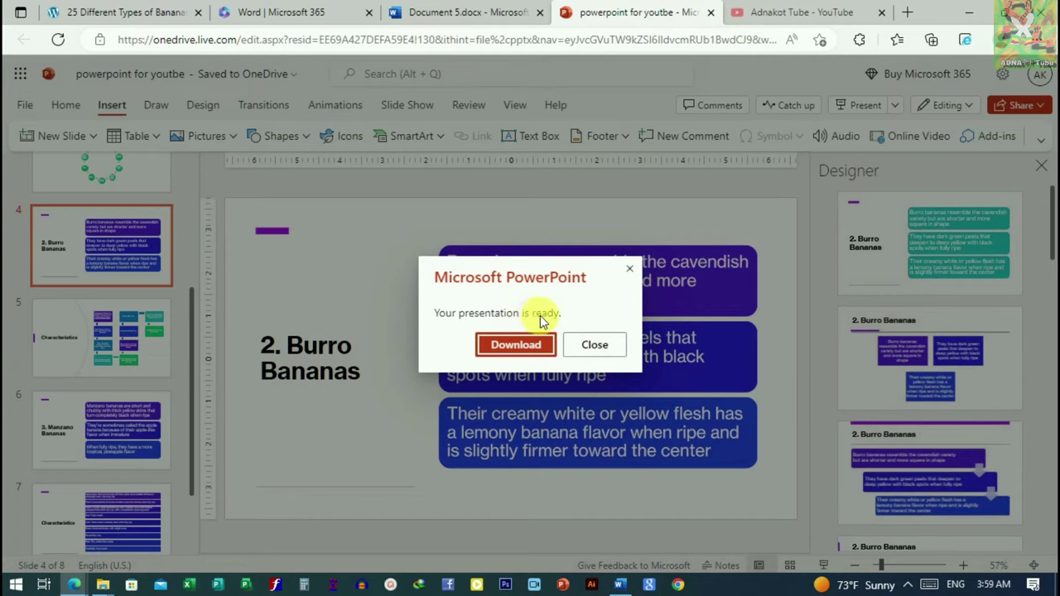
click(533, 353)
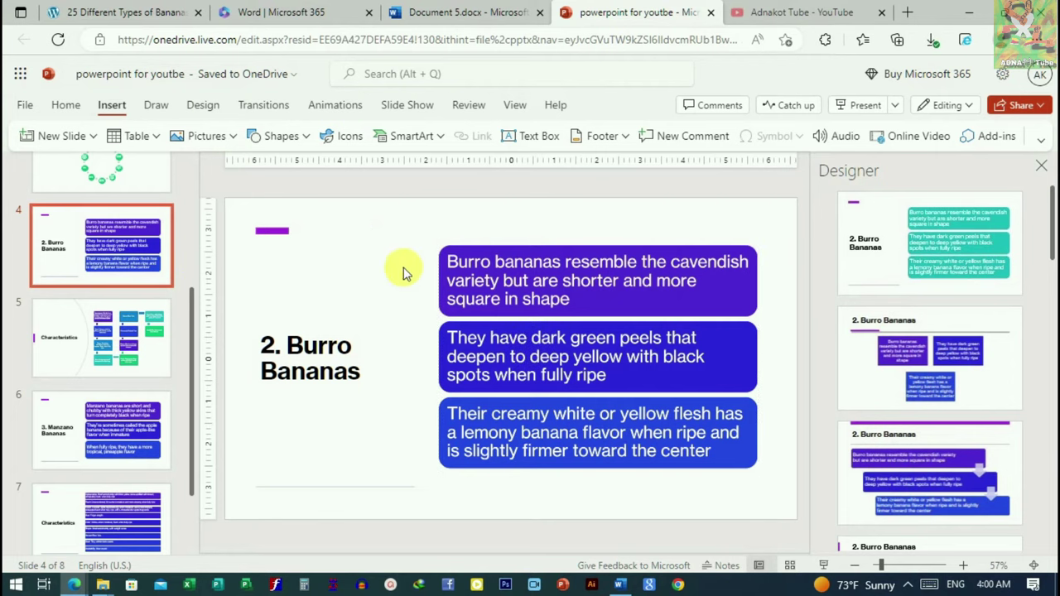
click(327, 282)
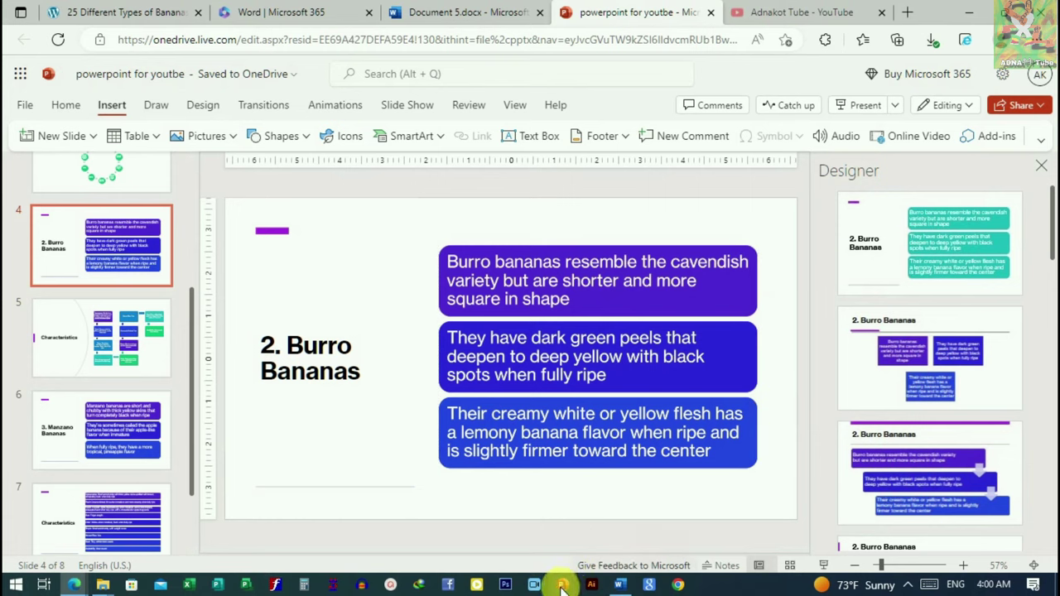
Open the deck in the desktop app, dismiss its sign-in prompt, and return to the browser
click(973, 111)
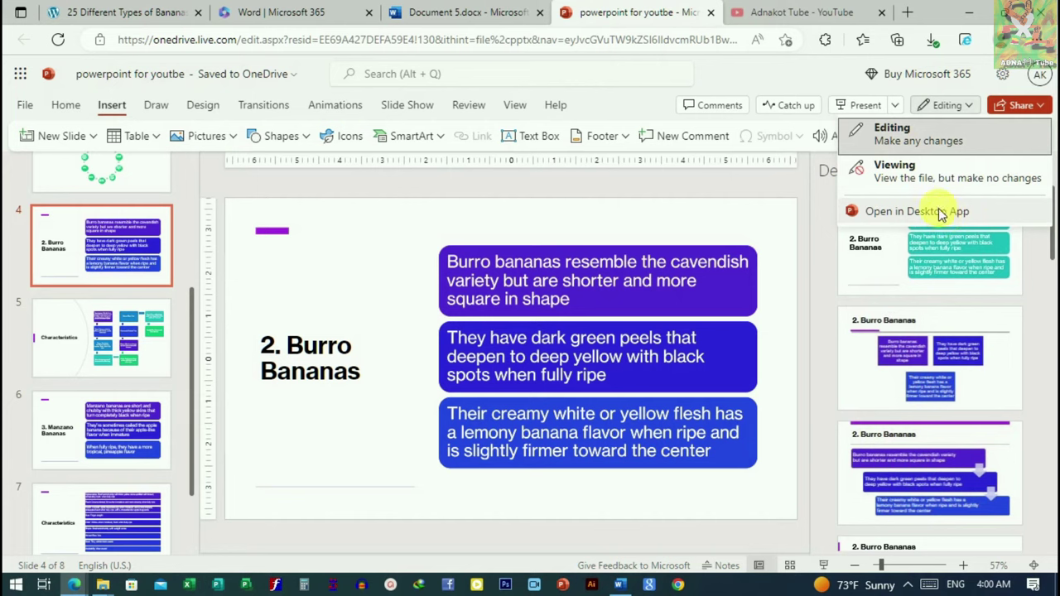
click(923, 214)
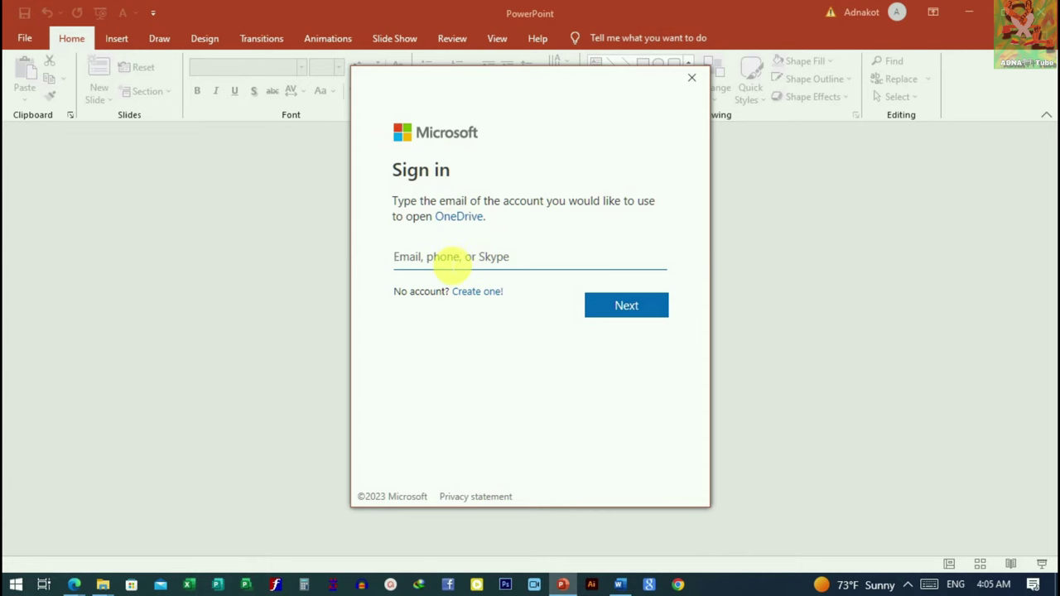
click(693, 80)
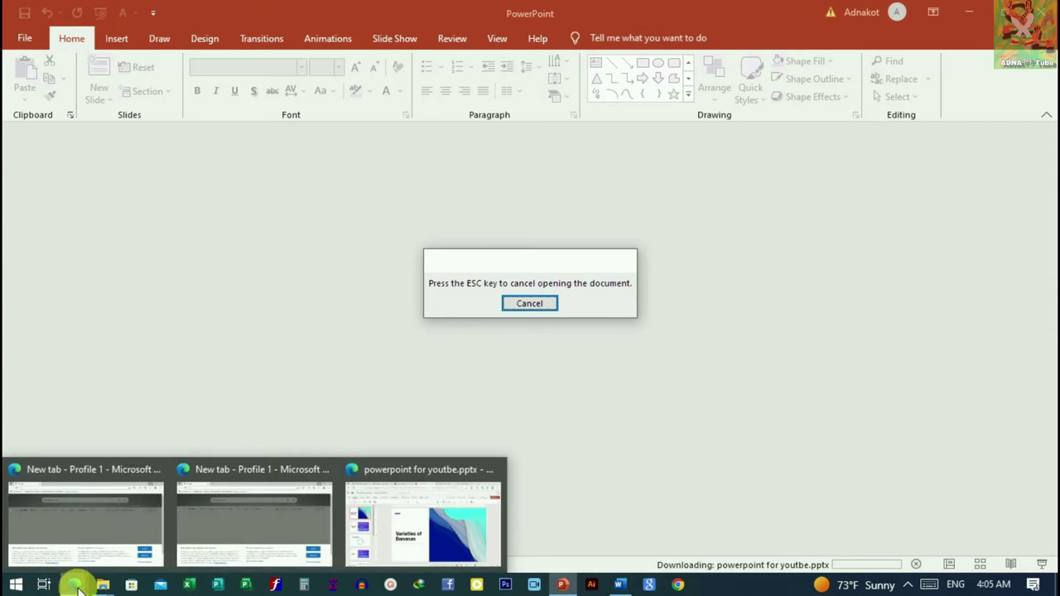
click(398, 515)
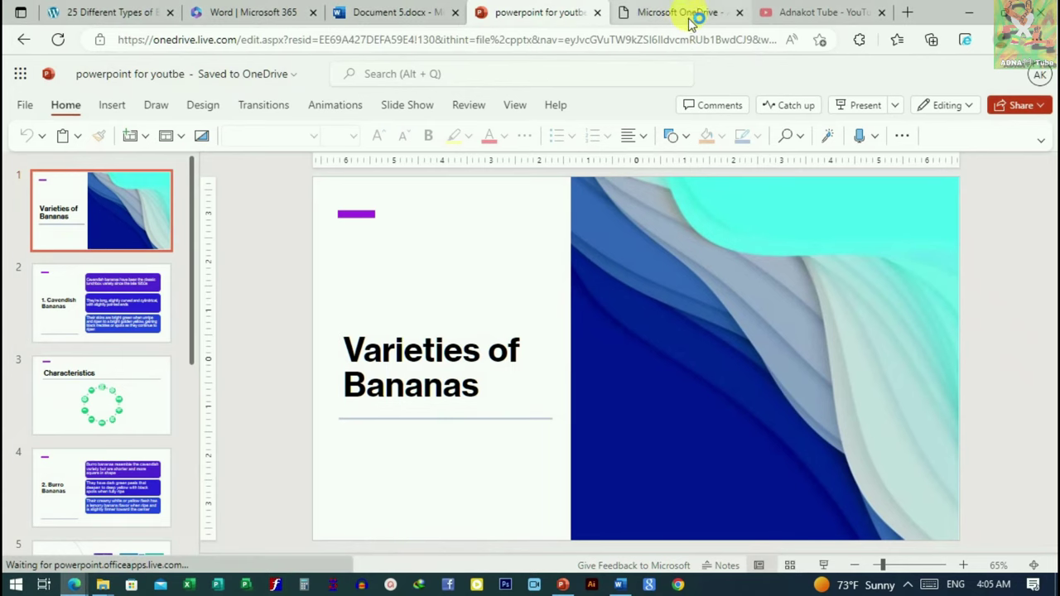
Return to the online deck's File menu and reopen the save and download options
click(676, 17)
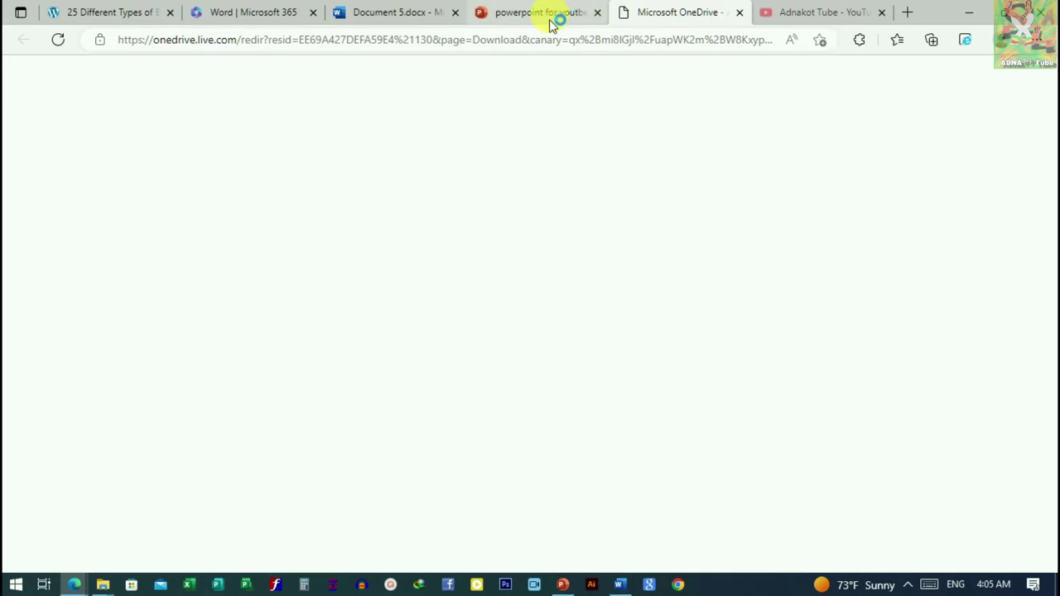
click(511, 18)
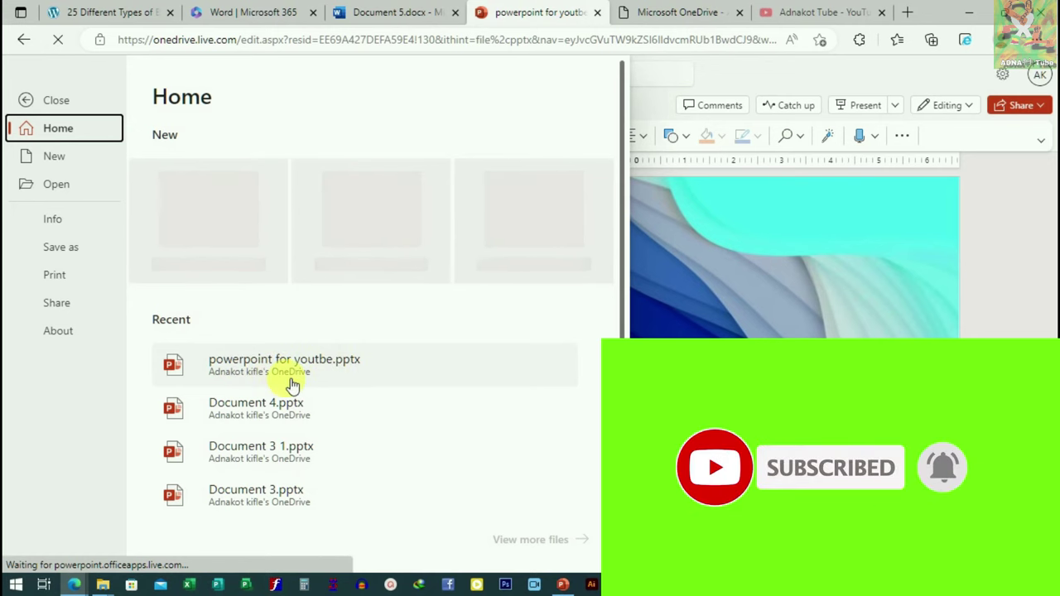
click(65, 253)
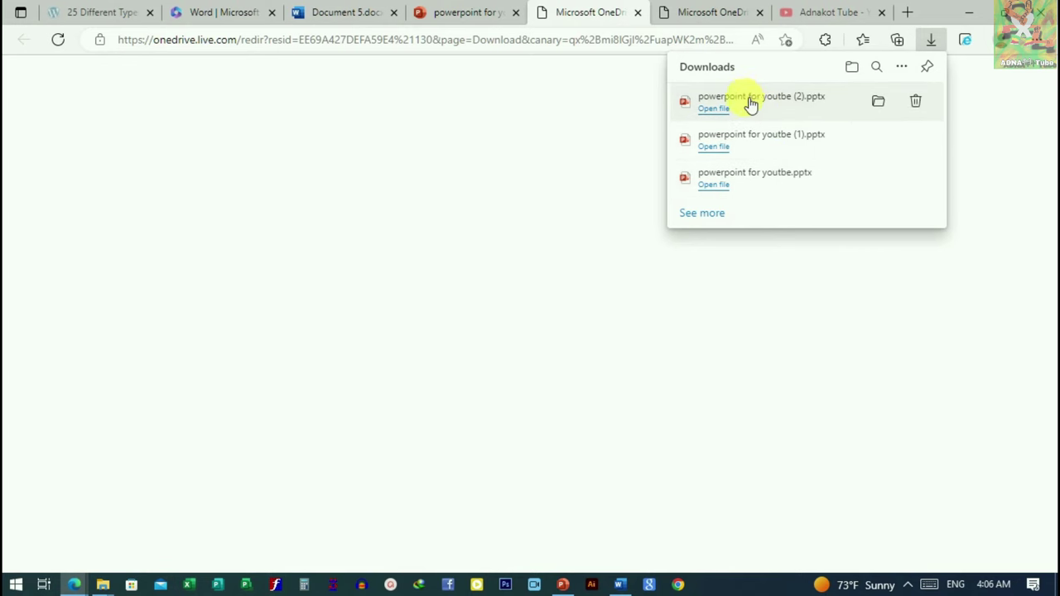
Show the newest download, powerpoint for youtbe (2).pptx, in its folder
click(779, 108)
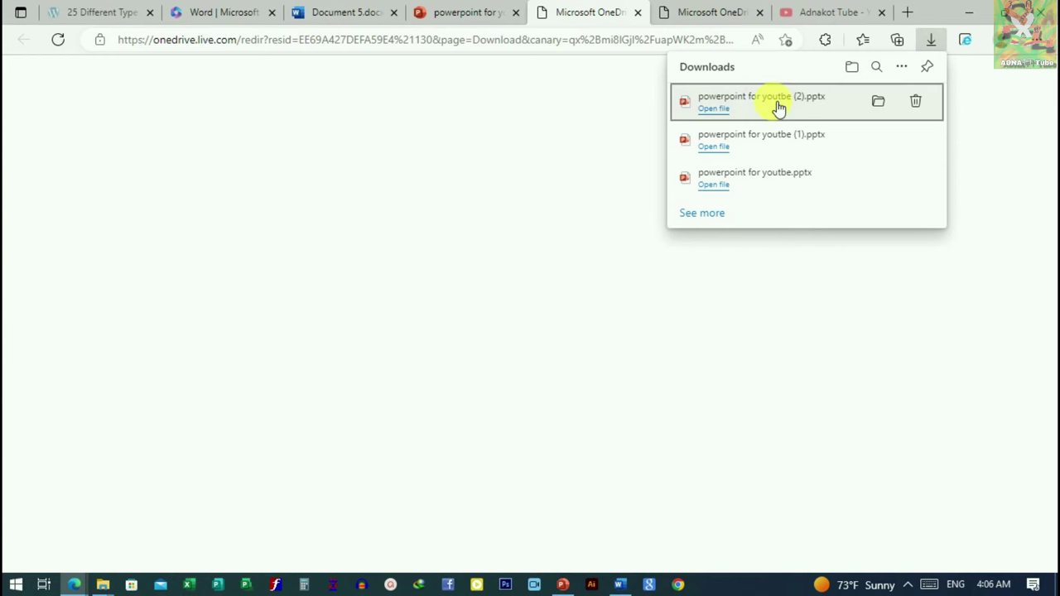
right_click(770, 109)
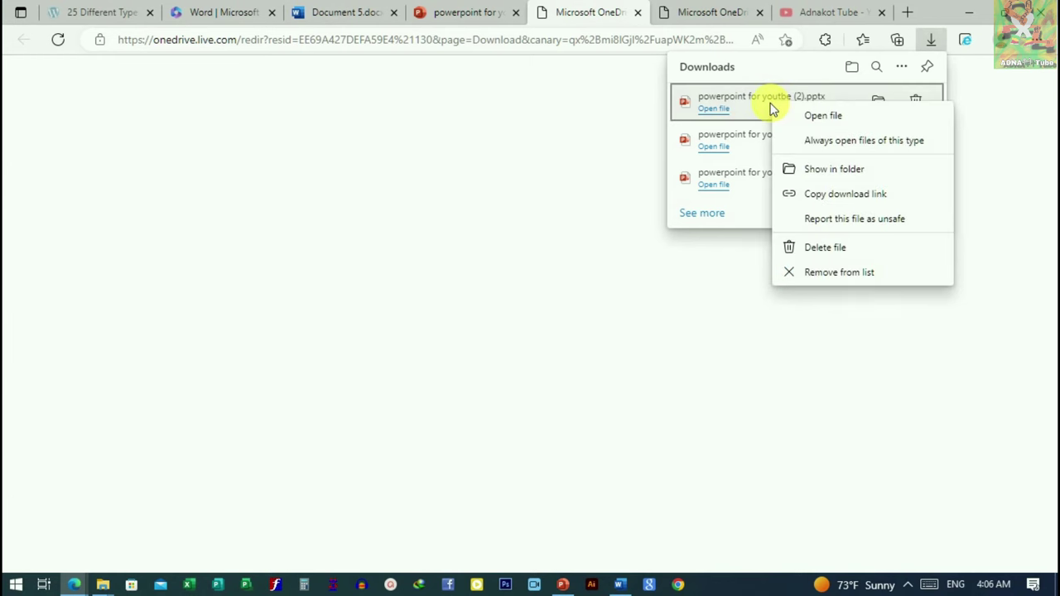
click(821, 171)
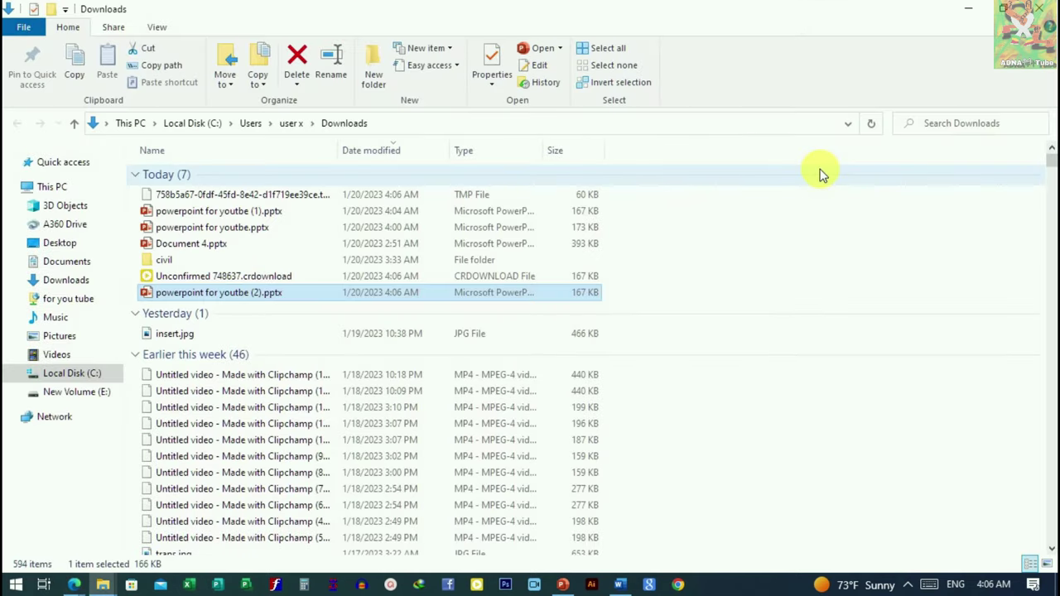
Select powerpoint for youtbe (1).pptx in the Downloads folder
click(238, 213)
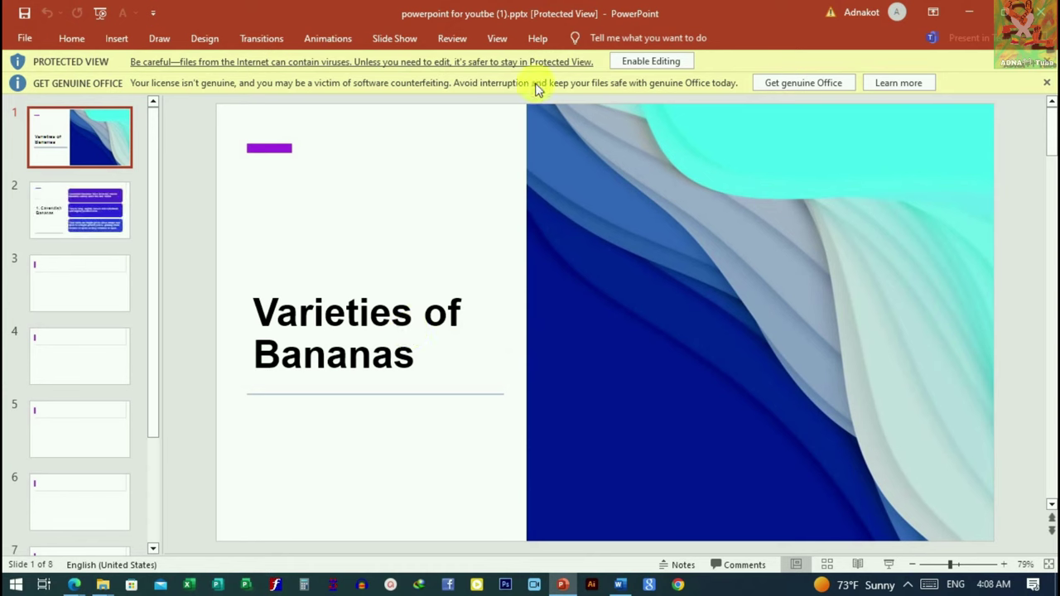
click(118, 222)
click(99, 283)
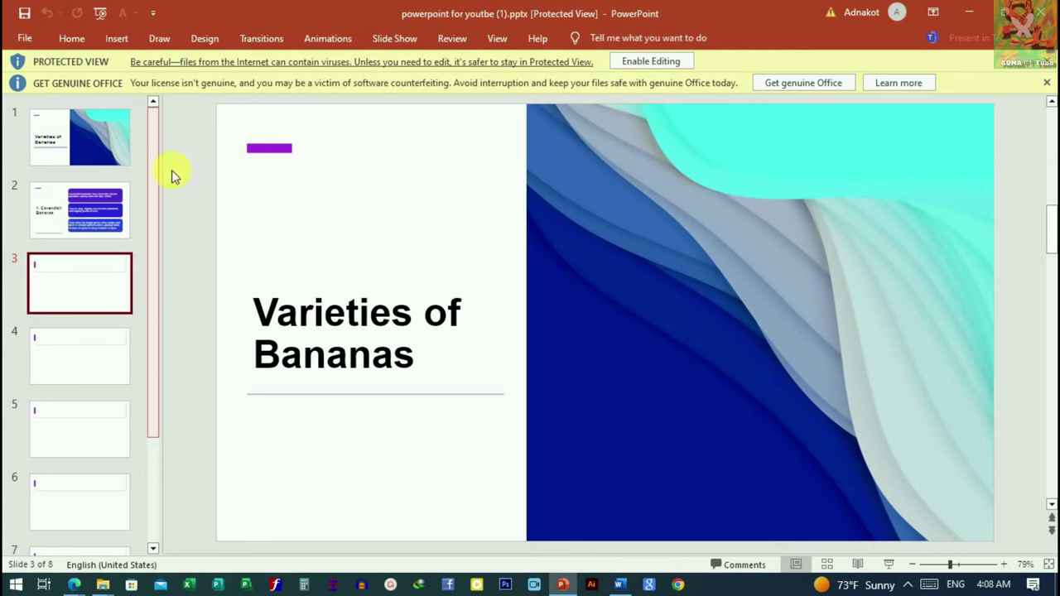
click(85, 160)
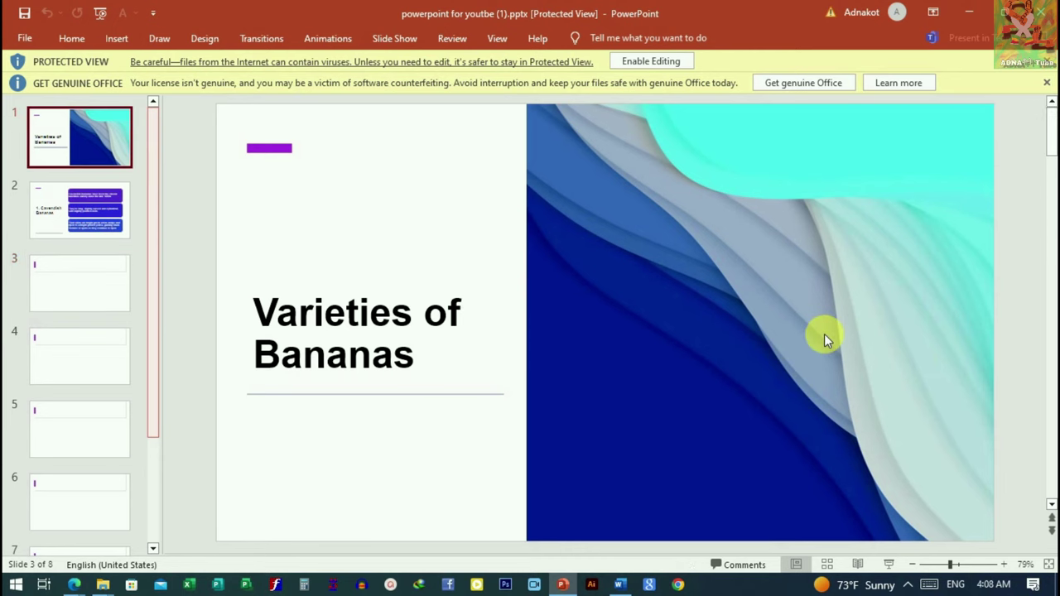
click(83, 141)
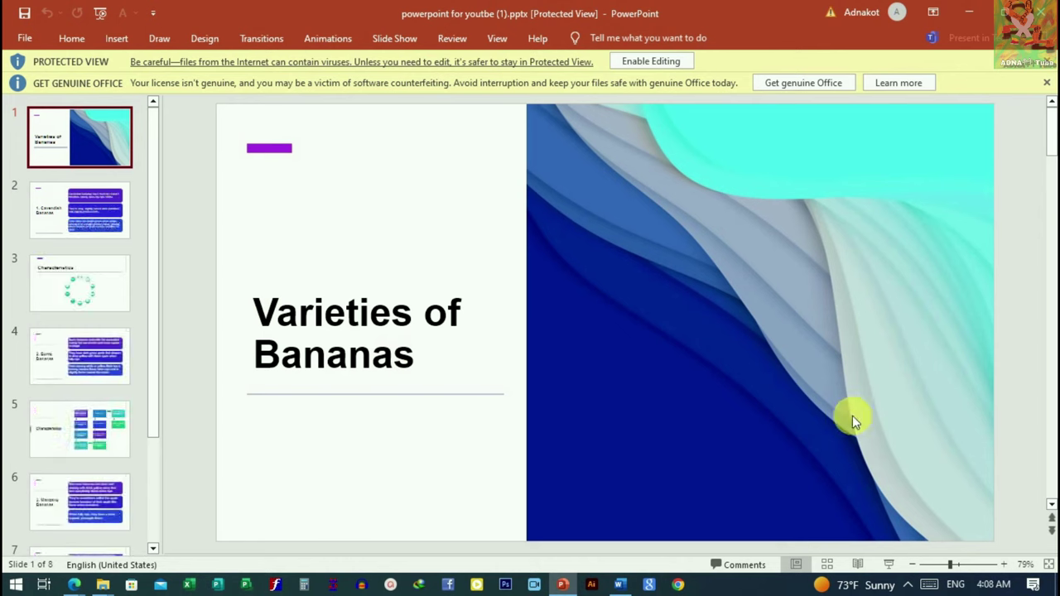
click(858, 565)
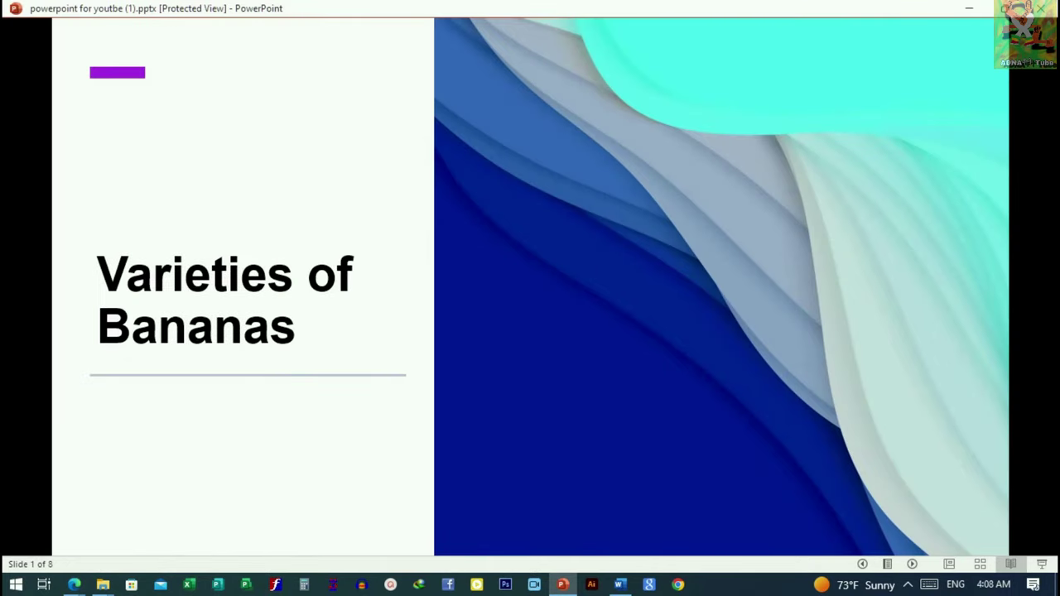
key(Right)
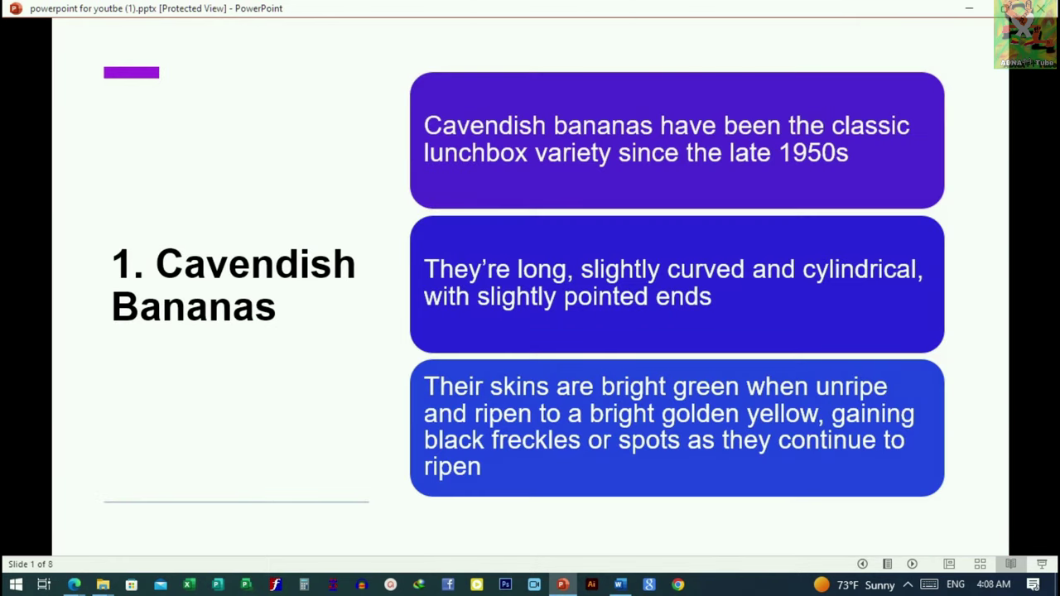
key(Right)
key(Right)
key(Right)
key(Right)
key(Right)
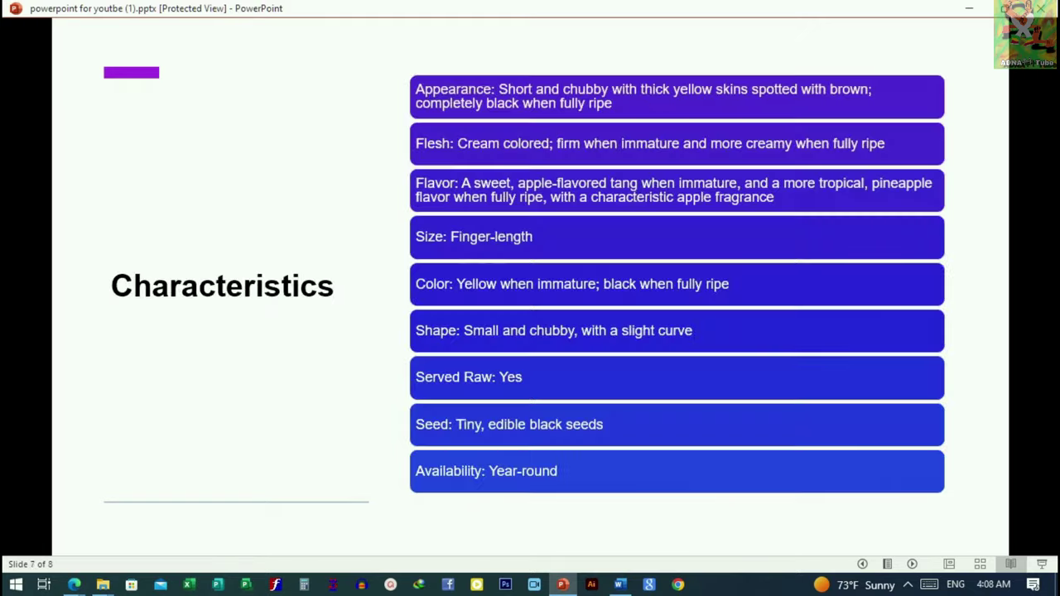
key(Right)
key(Right)
key(Right)
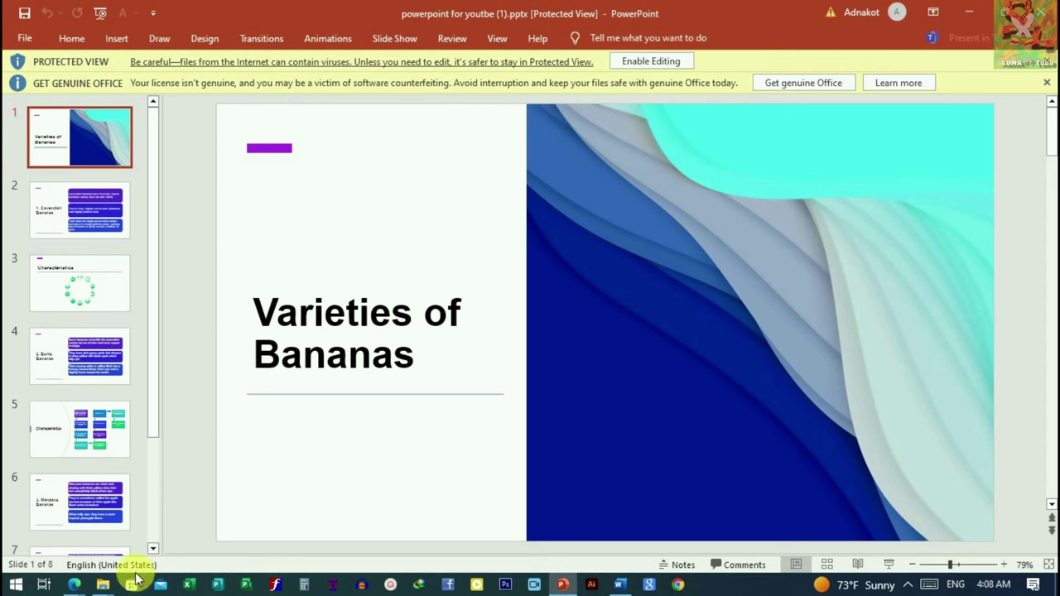
mouse_move(74, 585)
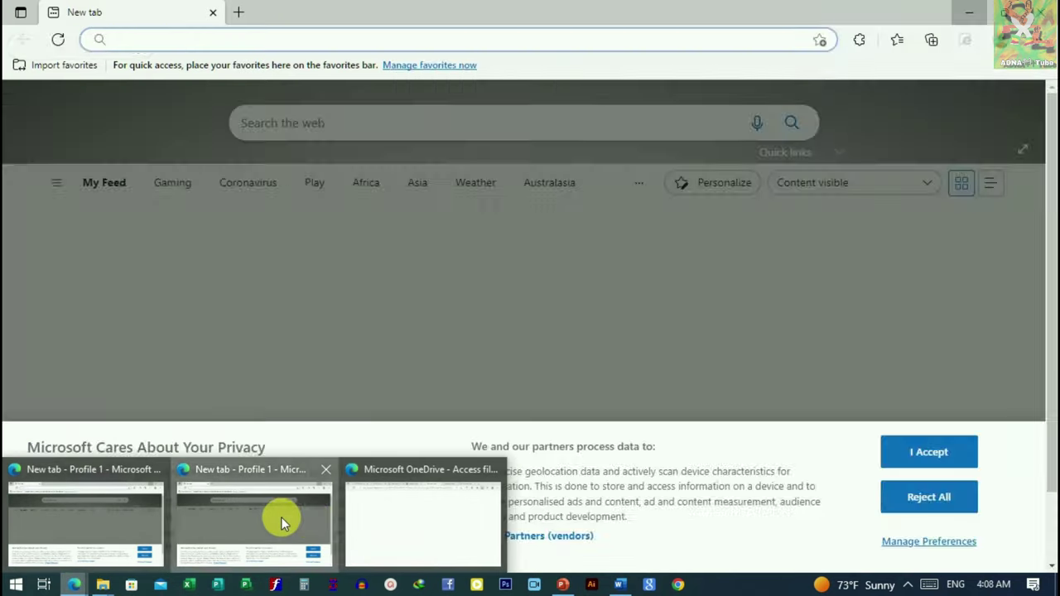
Switch from PowerPoint to the Edge window showing the YouTube channel's playlists
click(280, 519)
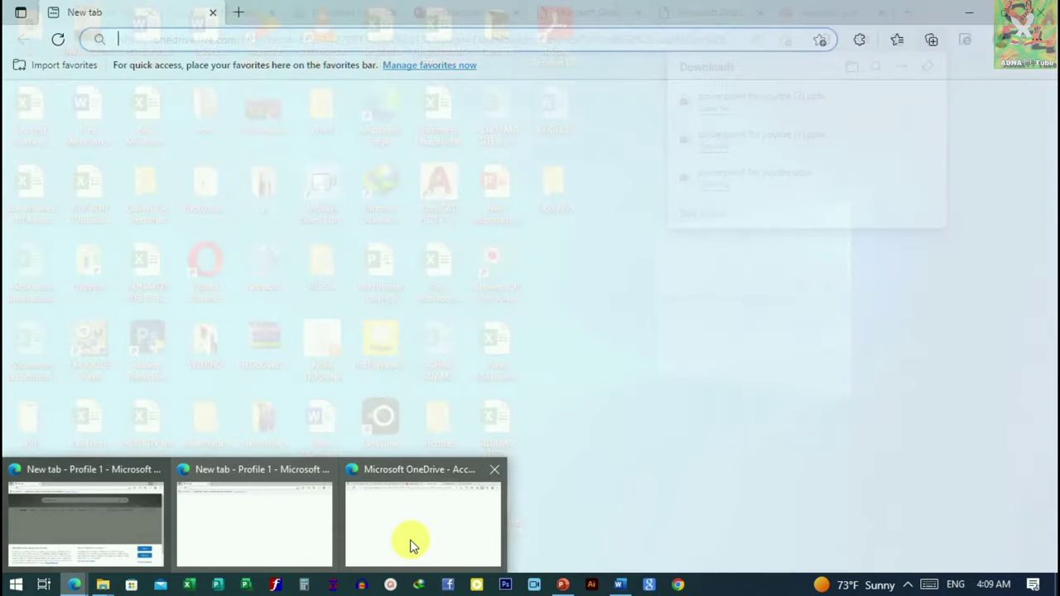
click(424, 540)
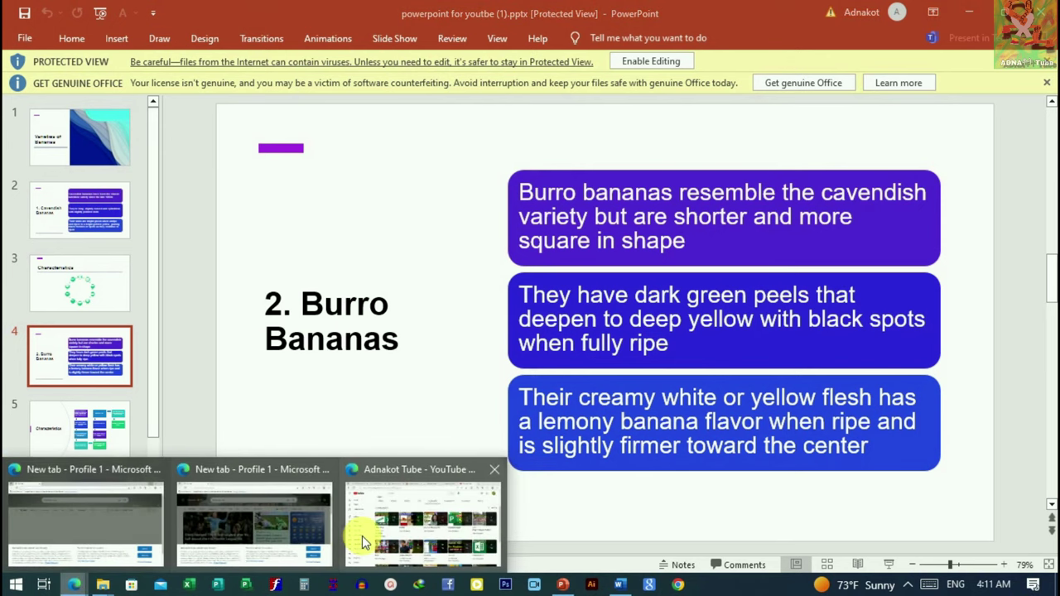
click(362, 542)
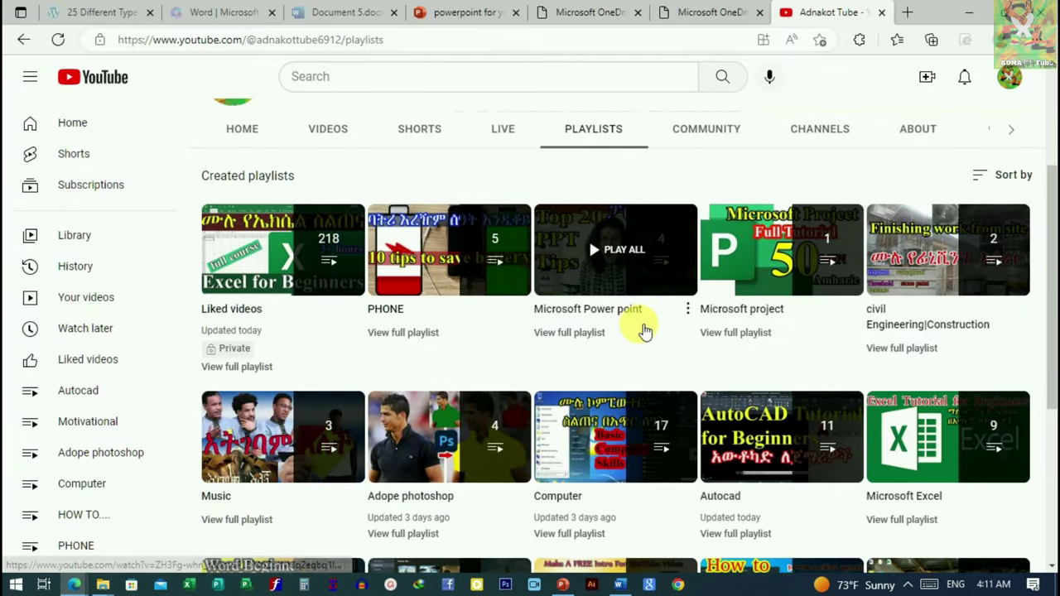